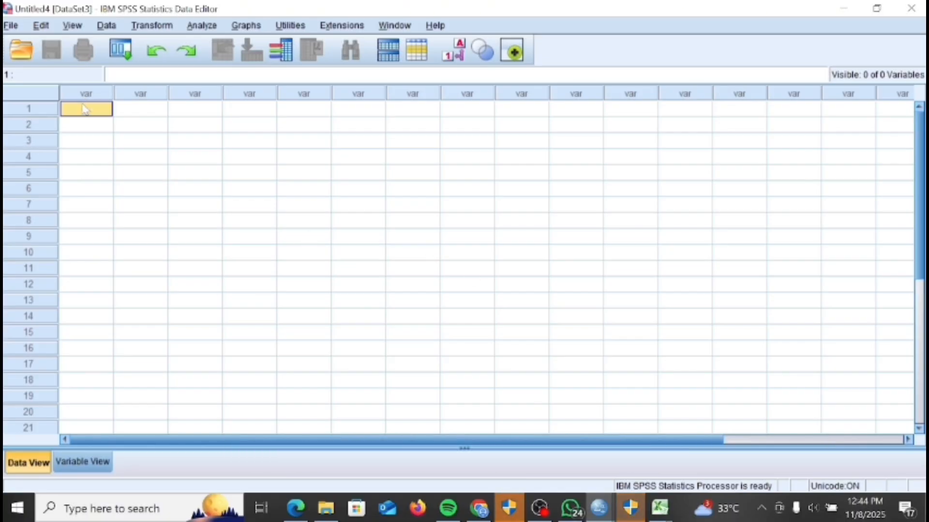
Paste the copied two-column data into the empty dataset and name its two variables X and Y.
{"action": "key", "text": "ctrl+v"}
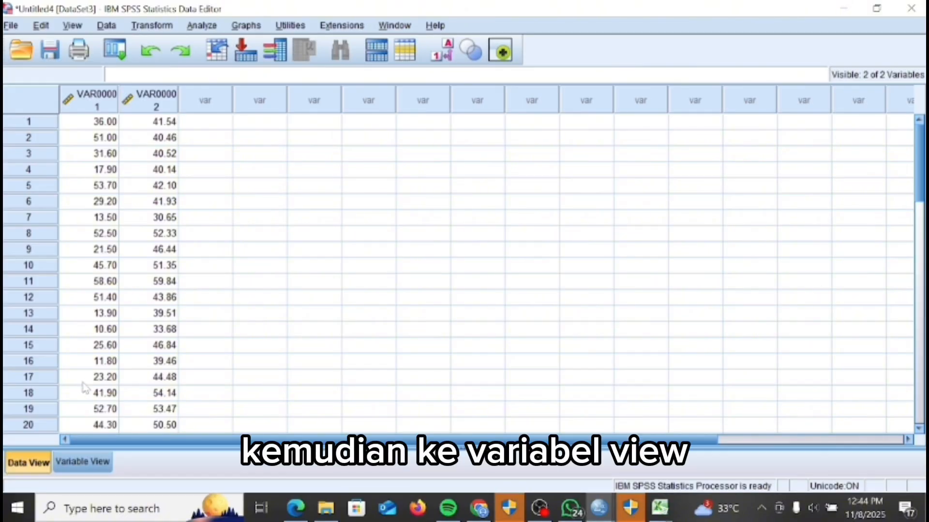
{"action": "left_click", "coordinate": [70, 467]}
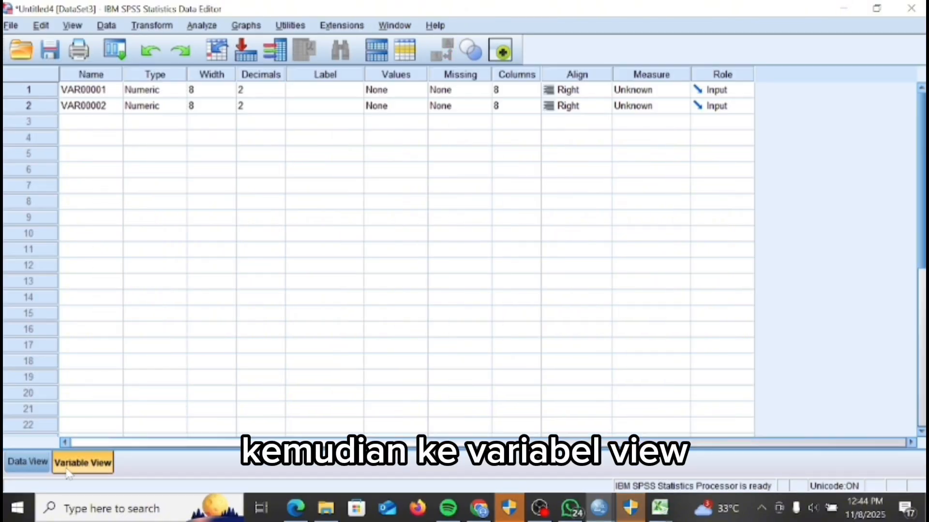
{"action": "left_click", "coordinate": [115, 93]}
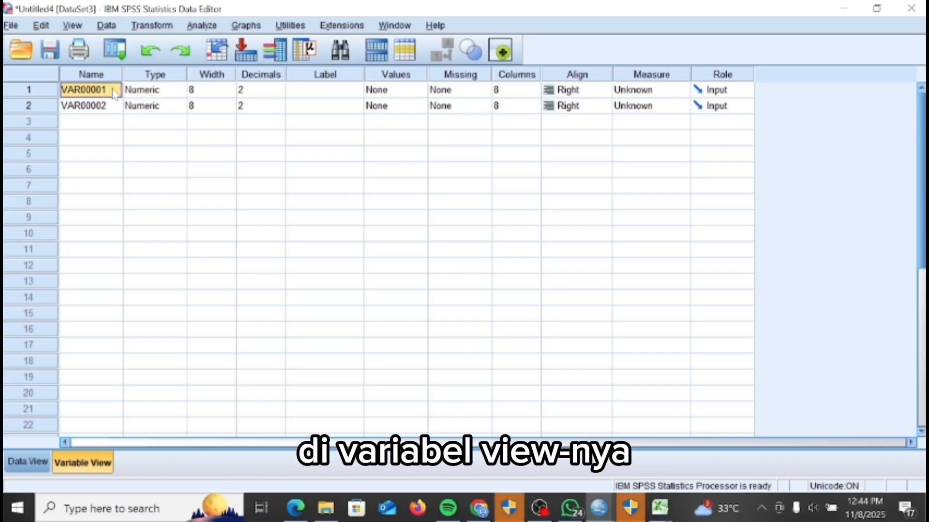
{"action": "type", "text": "X"}
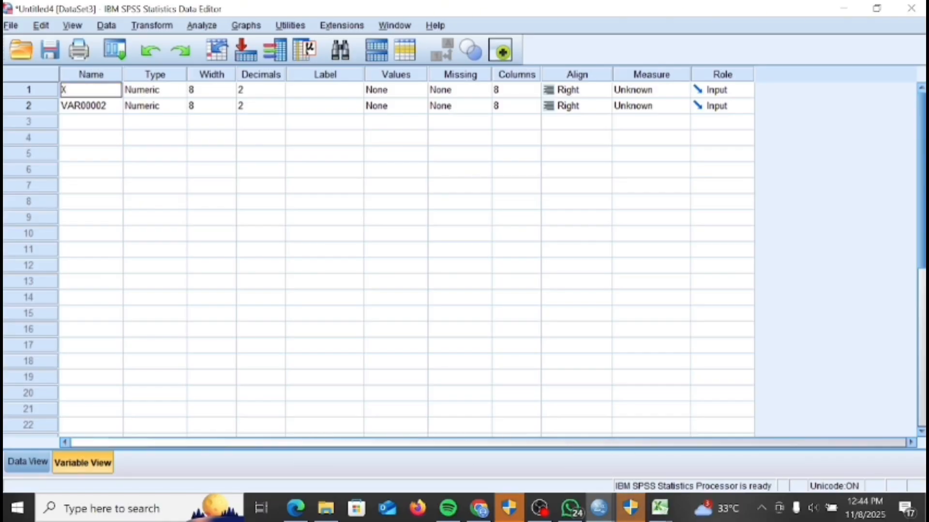
{"action": "left_click", "coordinate": [112, 108]}
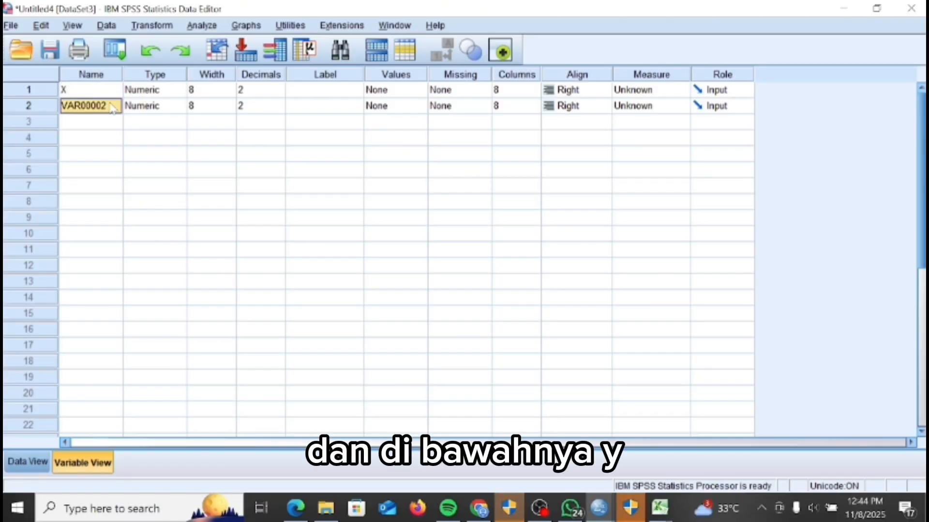
{"action": "type", "text": "Y"}
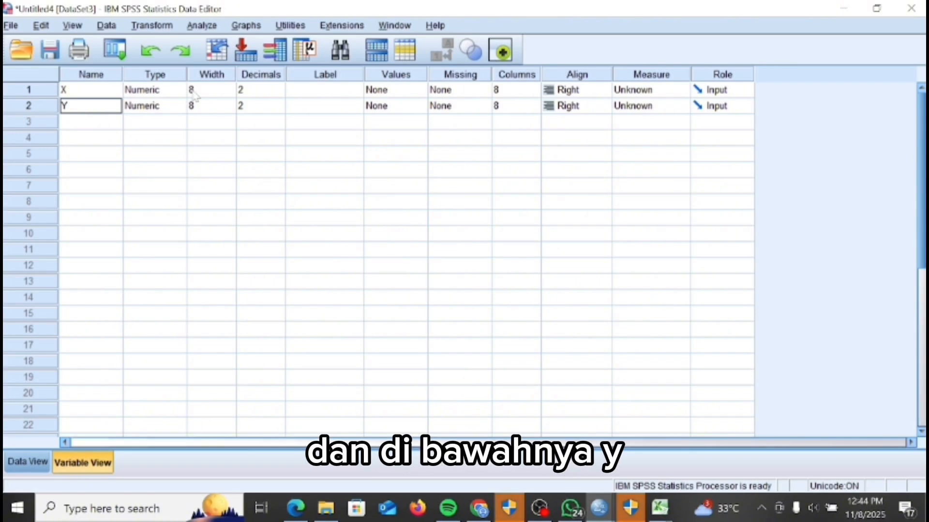
Set the number of decimals to 0 for both variables X and Y.
{"action": "left_click", "coordinate": [257, 91]}
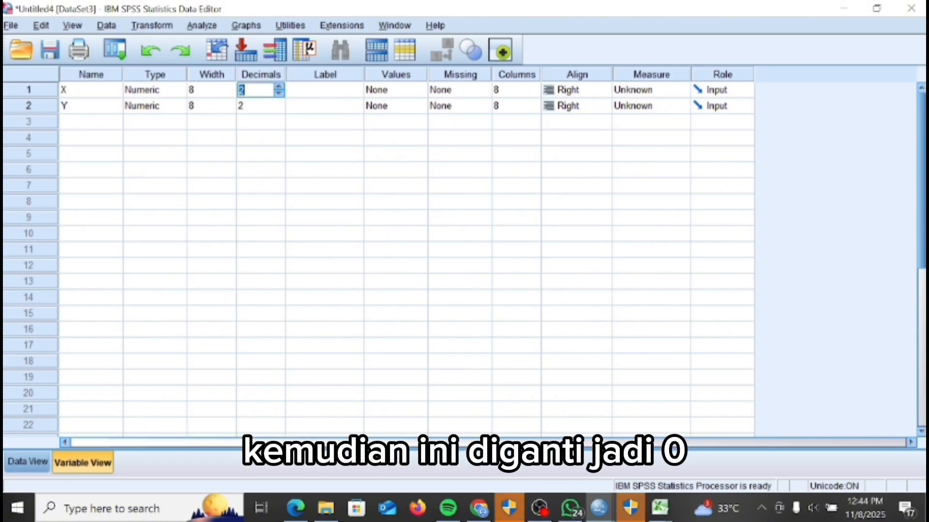
{"action": "type", "text": "0"}
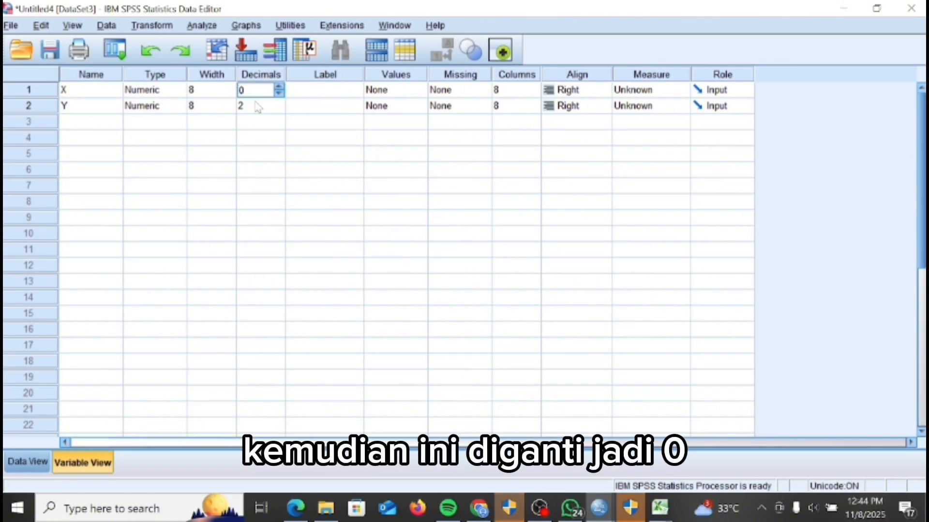
{"action": "left_click", "coordinate": [256, 105]}
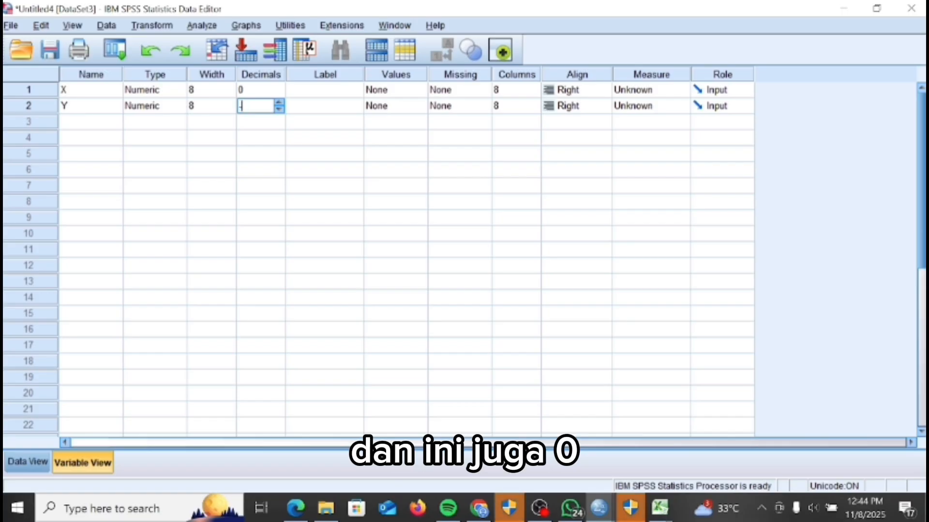
{"action": "type", "text": "0"}
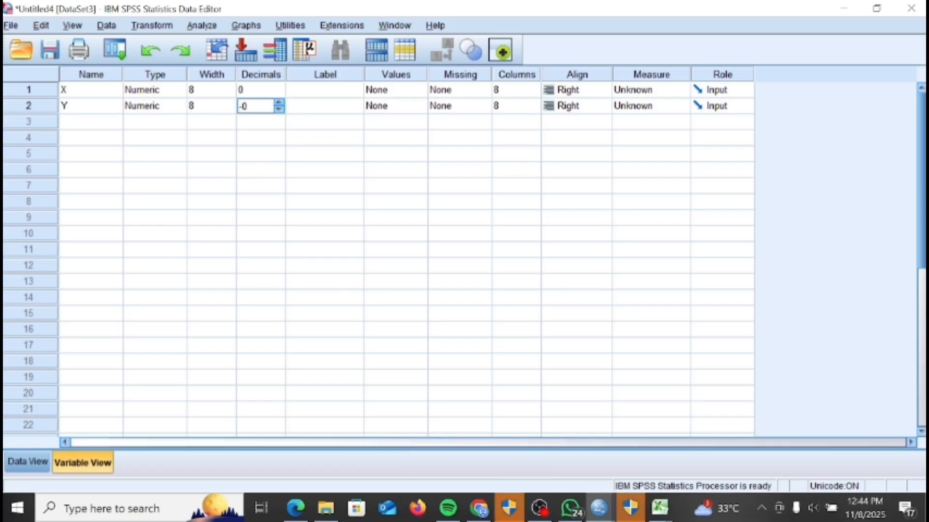
{"action": "key", "text": "BackSpace"}
{"action": "type", "text": "0"}
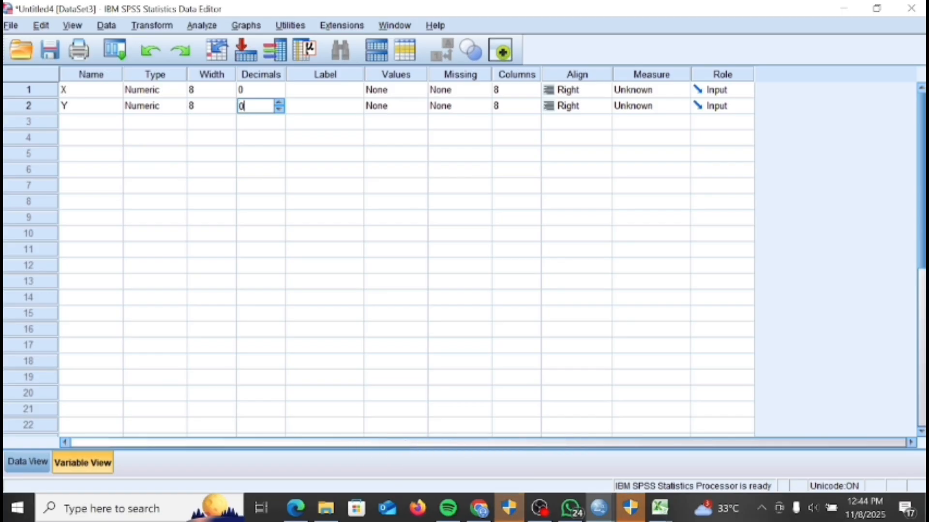
Give variable X the label BERMAIN PUZZLE.
{"action": "left_click", "coordinate": [328, 92]}
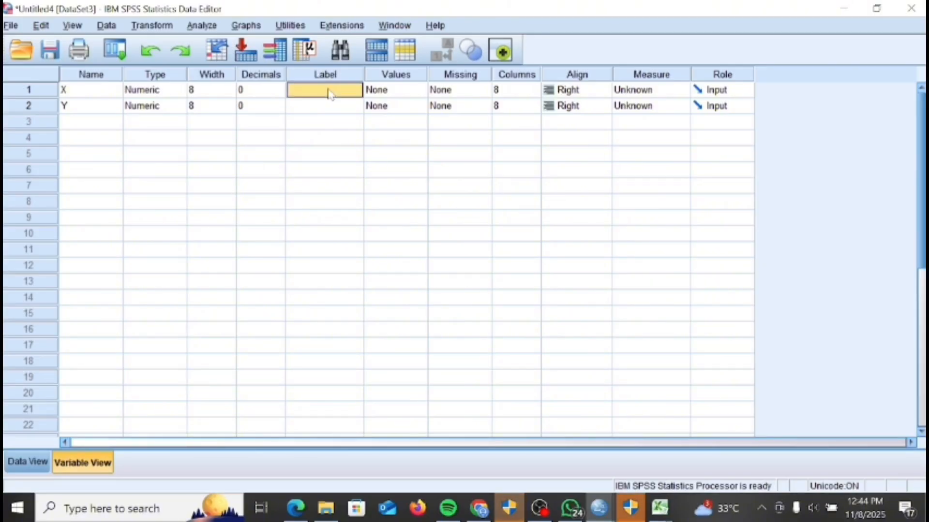
{"action": "type", "text": "BERM"}
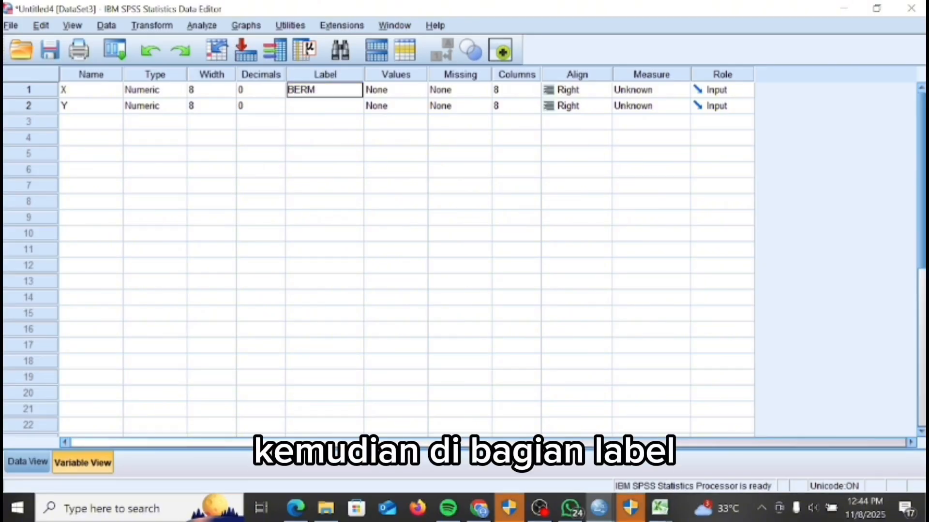
{"action": "type", "text": "AIN PA"}
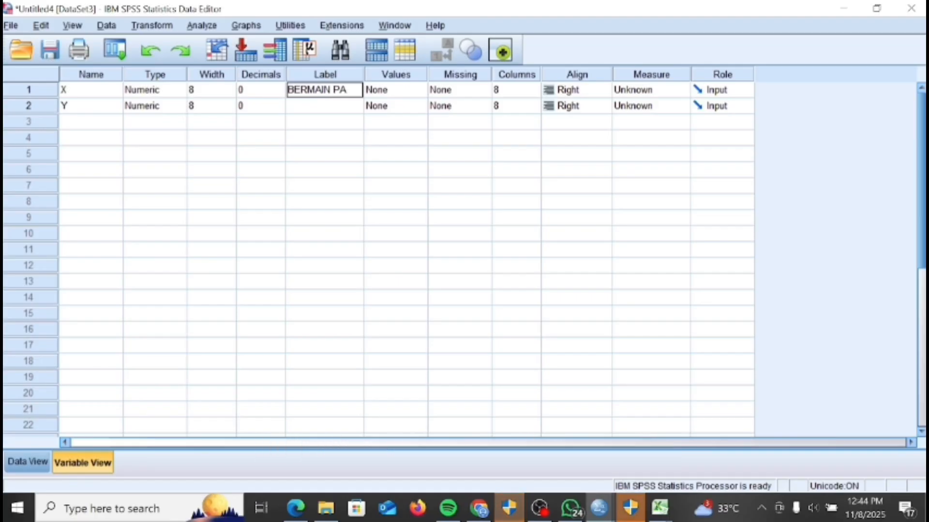
{"action": "key", "text": "BackSpace"}
{"action": "type", "text": "U"}
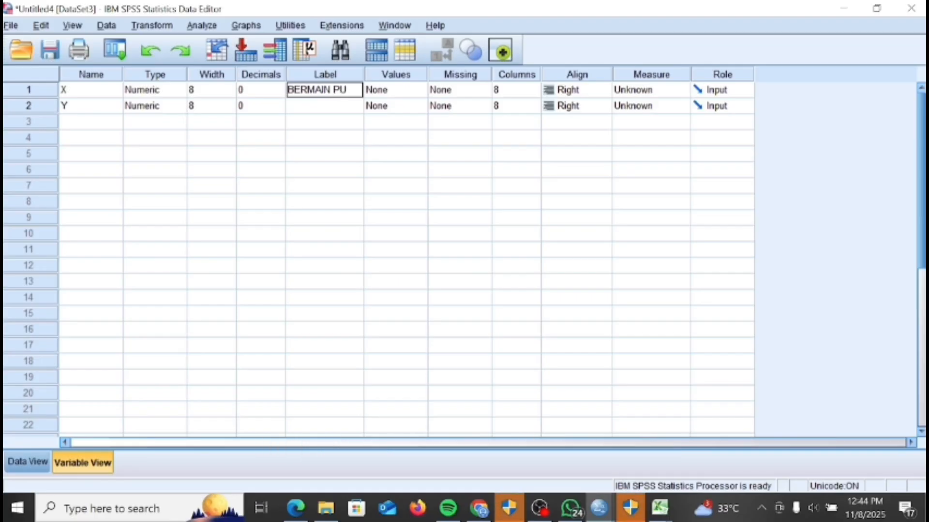
{"action": "type", "text": "ZZLE"}
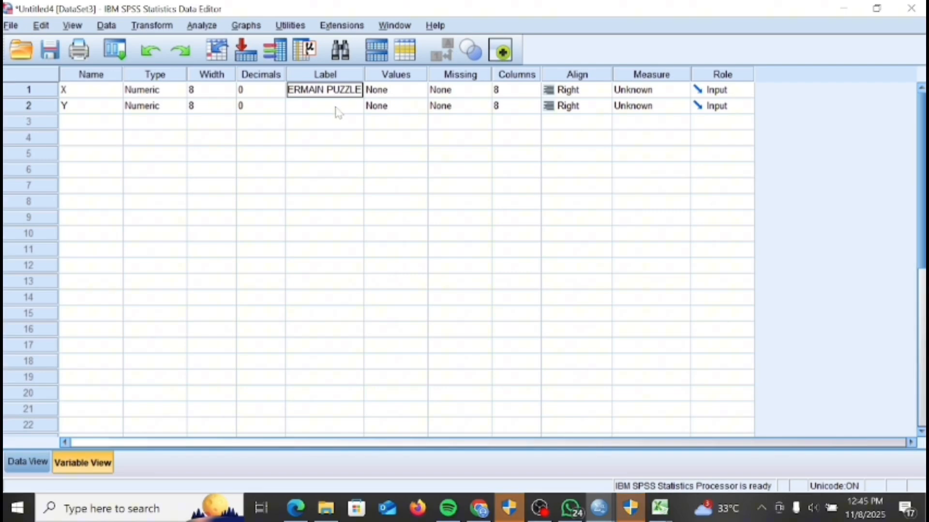
Give variable Y the label KEMAMPUAN BERFIKIR.
{"action": "left_click", "coordinate": [312, 107]}
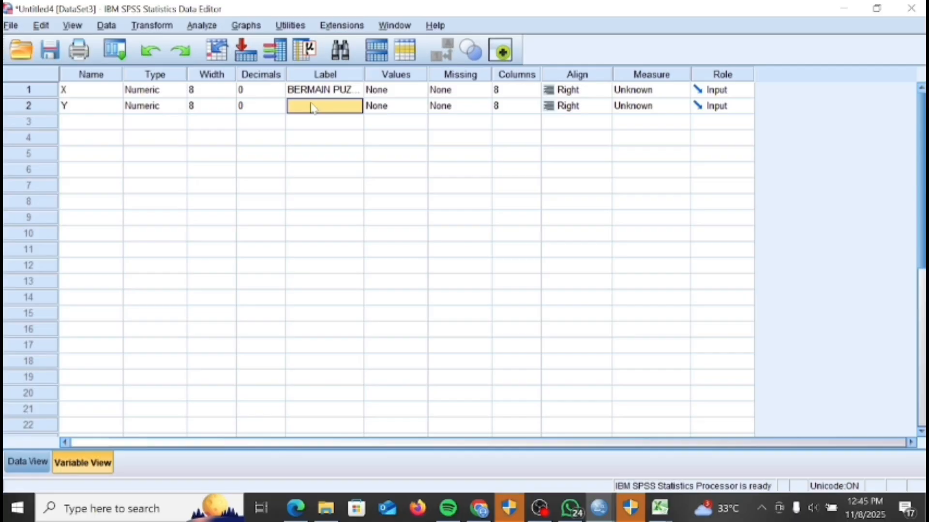
{"action": "type", "text": "KEMA"}
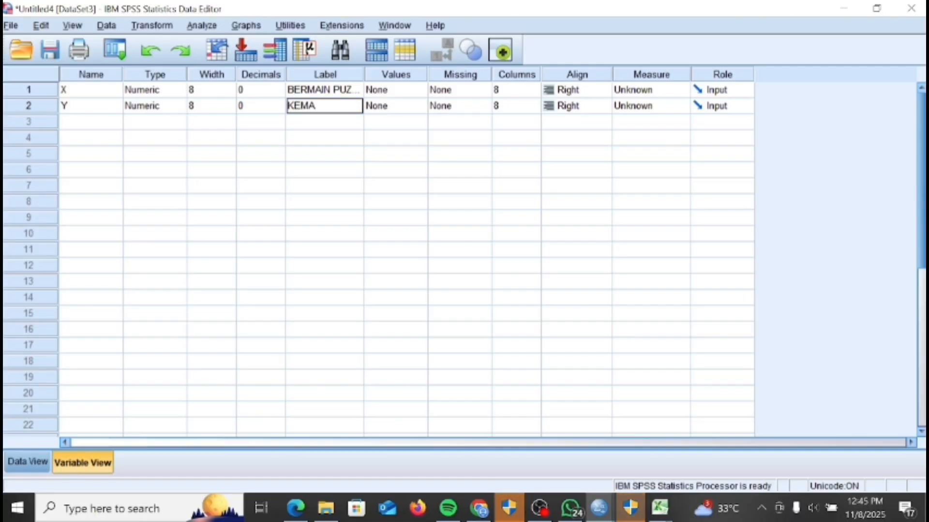
{"action": "type", "text": "PUAN BER"}
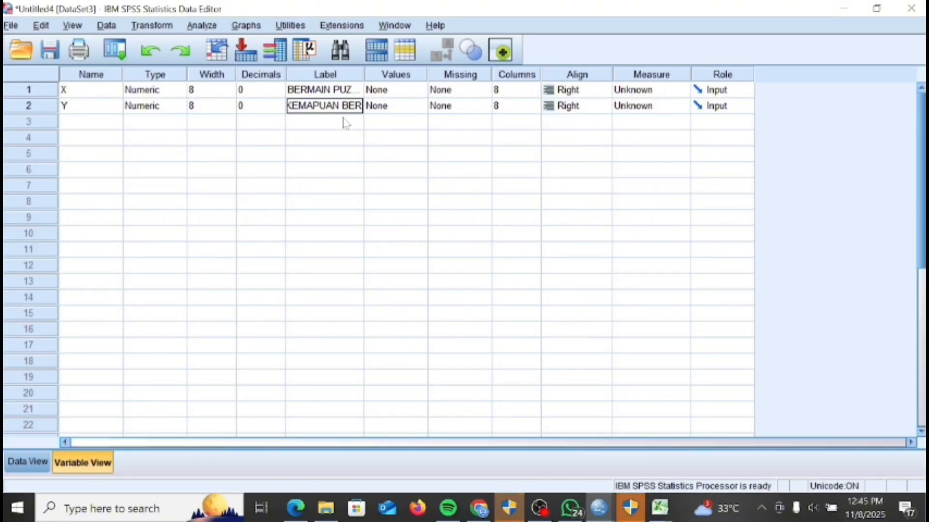
{"action": "type", "text": "FIKIR"}
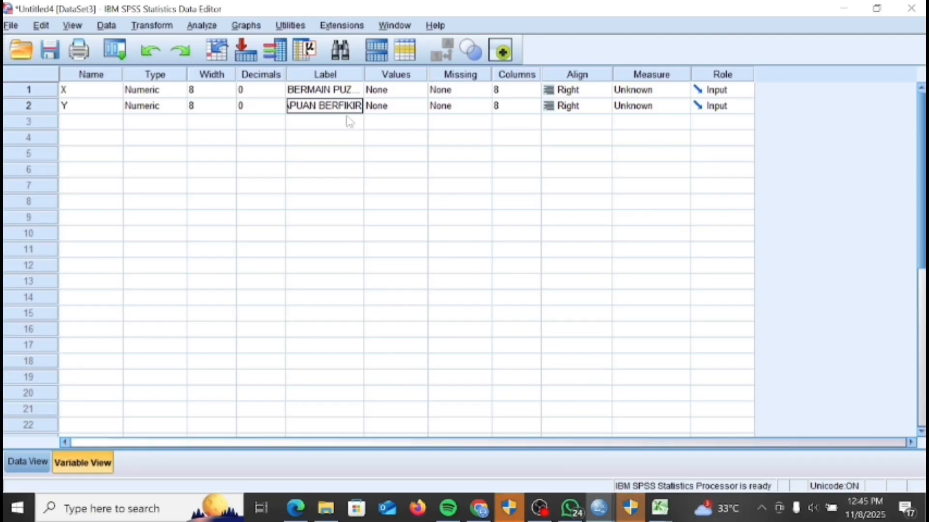
{"action": "left_click_drag", "start_coordinate": [303, 106], "coordinate": [310, 106]}
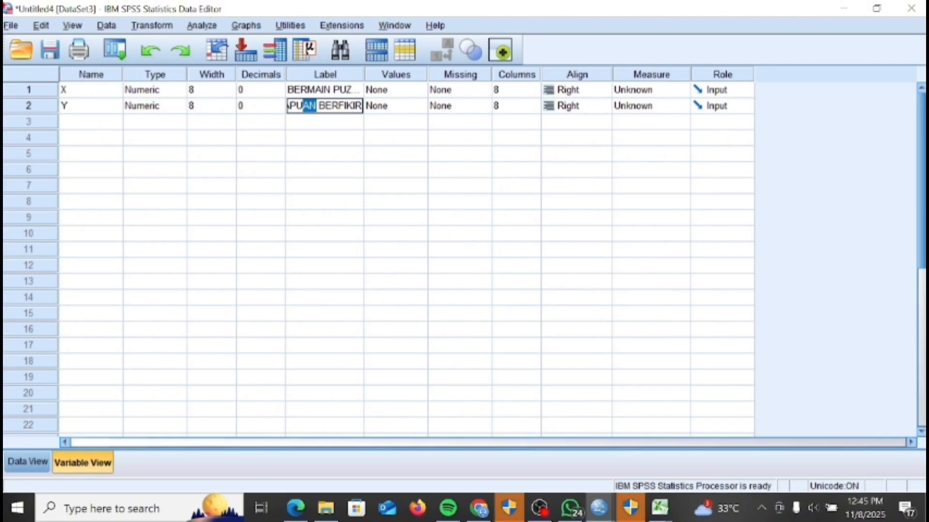
{"action": "key", "text": "BackSpace"}
{"action": "key", "text": "BackSpace"}
{"action": "key", "text": "BackSpace"}
{"action": "key", "text": "BackSpace"}
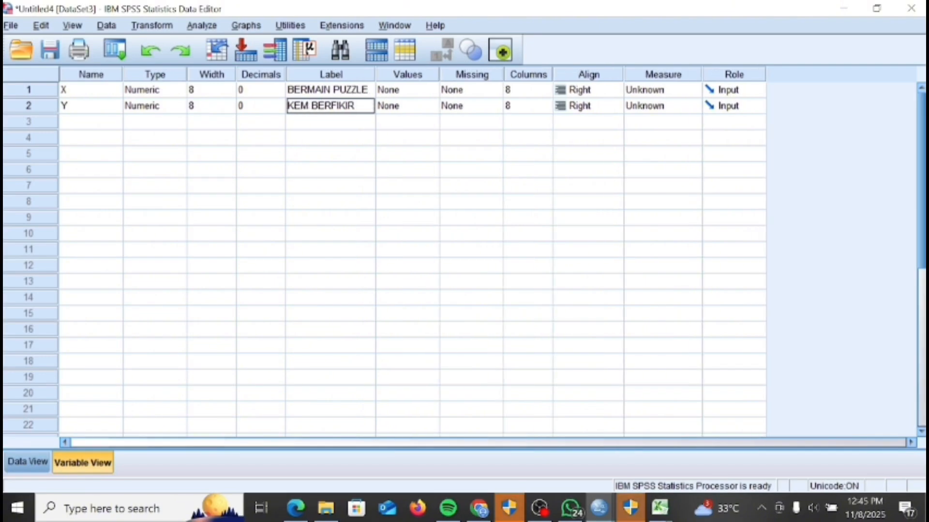
{"action": "type", "text": "AMP"}
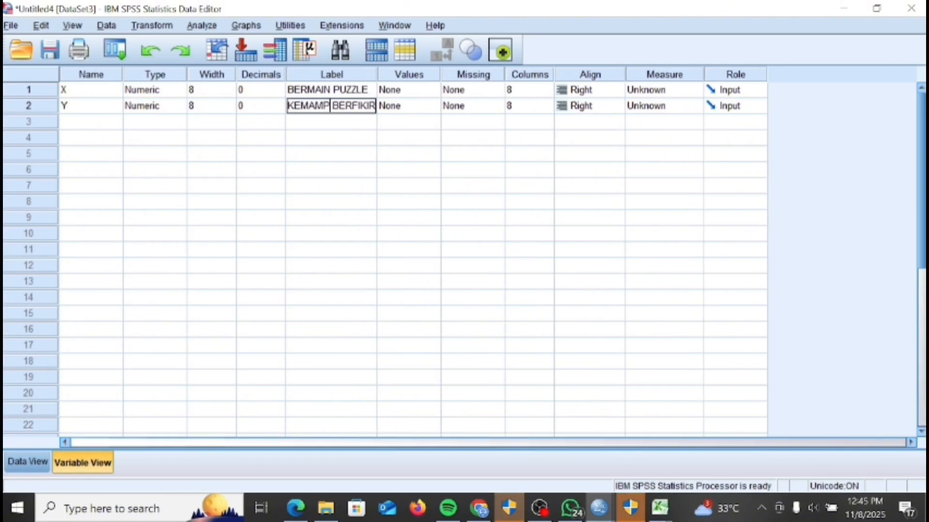
{"action": "type", "text": "UAN"}
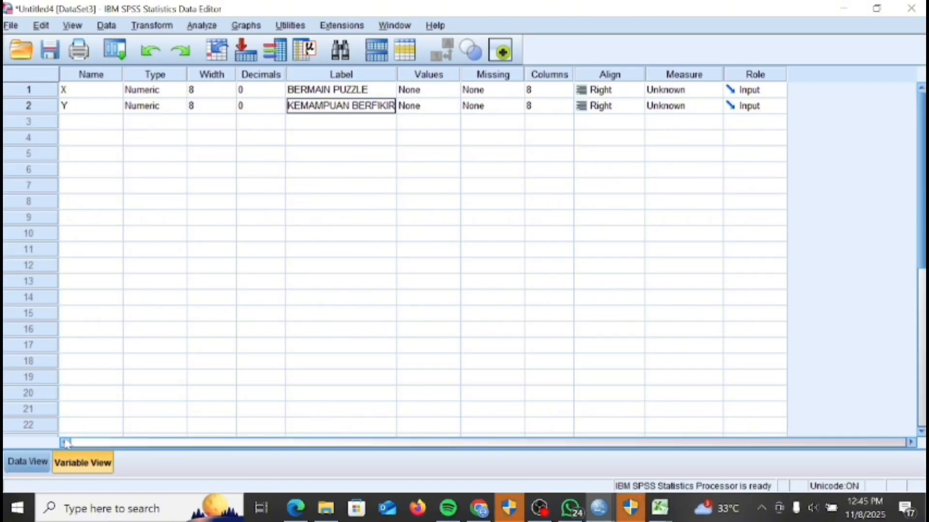
Set the measurement level of both variables X and Y to Scale.
{"action": "left_click", "coordinate": [675, 91]}
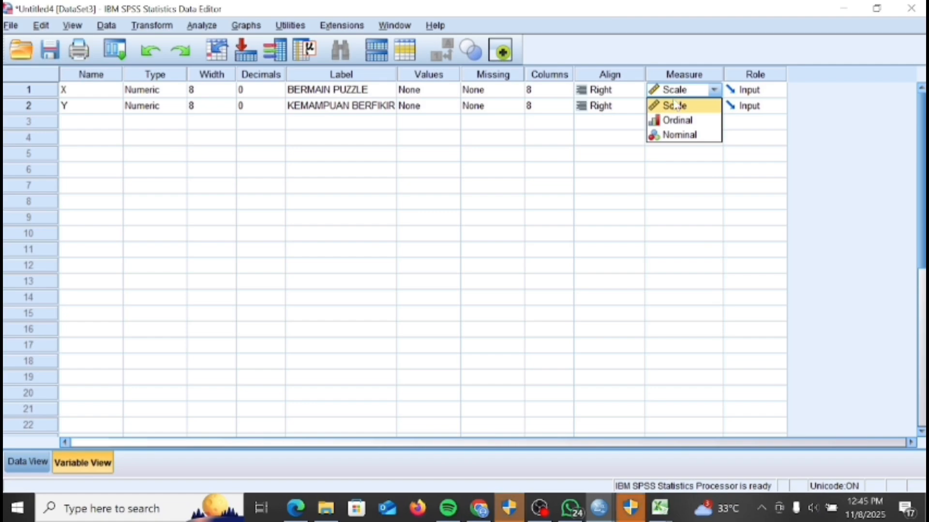
{"action": "left_click", "coordinate": [674, 107]}
{"action": "left_click", "coordinate": [674, 107]}
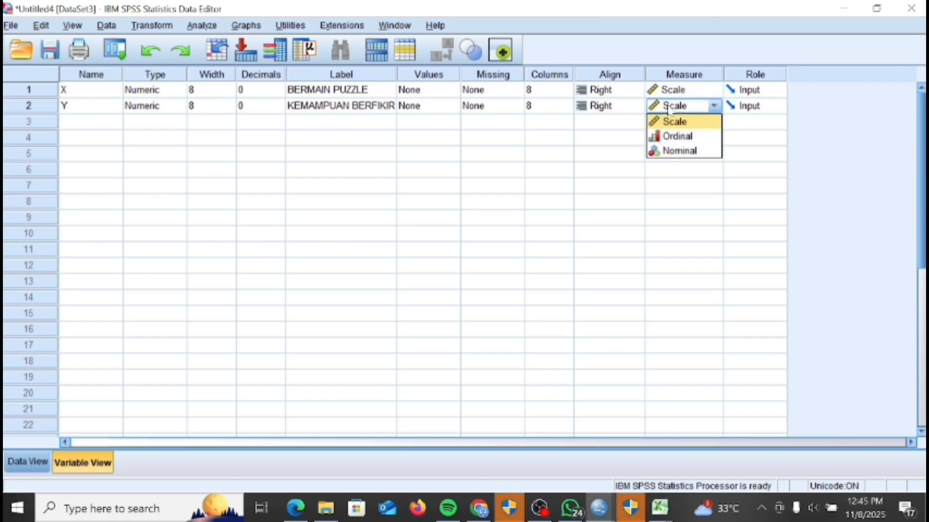
{"action": "left_click", "coordinate": [671, 121]}
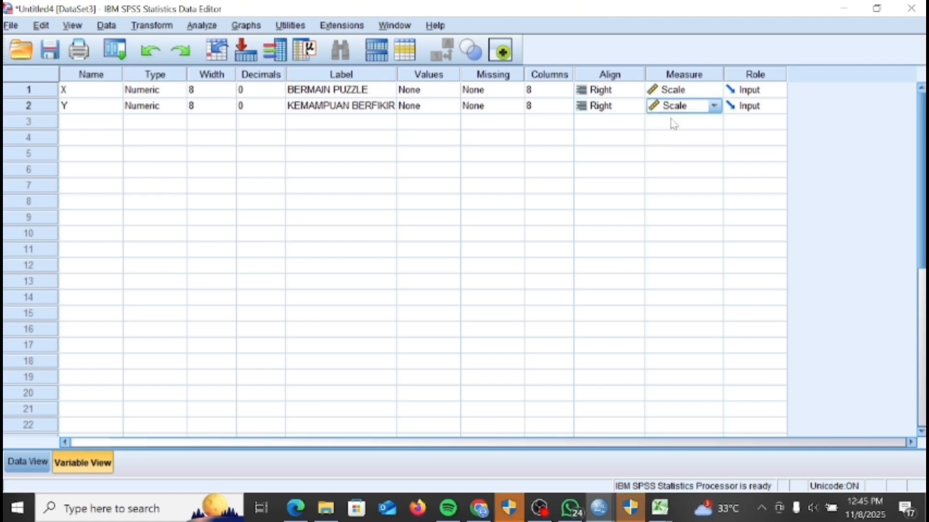
Run a two-tailed bivariate Pearson correlation between BERMAIN PUZZLE and KEMAMPUAN BERFIKIR.
{"action": "left_click", "coordinate": [28, 461]}
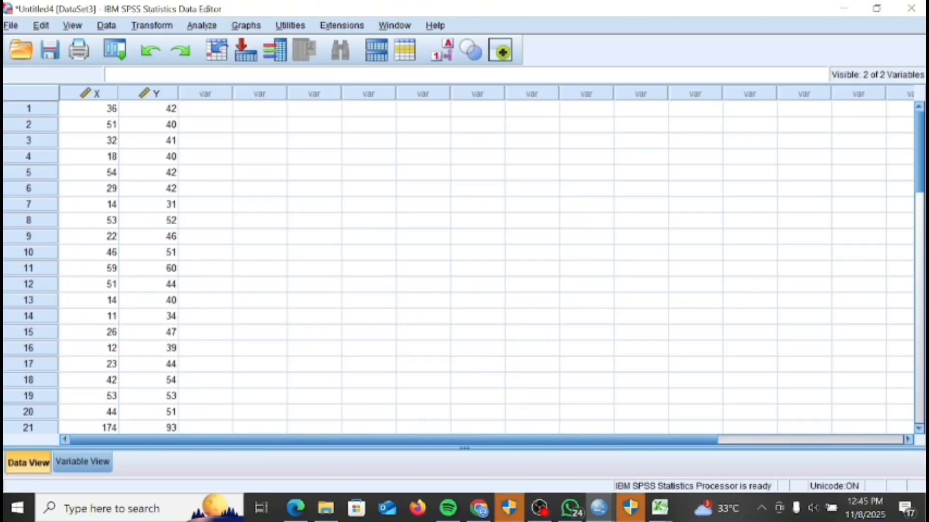
{"action": "left_click", "coordinate": [201, 24]}
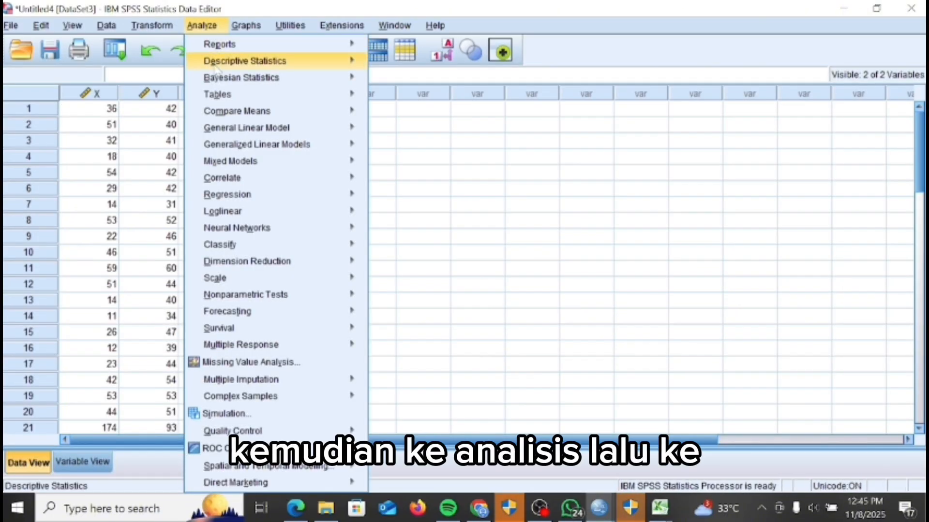
{"action": "mouse_move", "coordinate": [218, 181]}
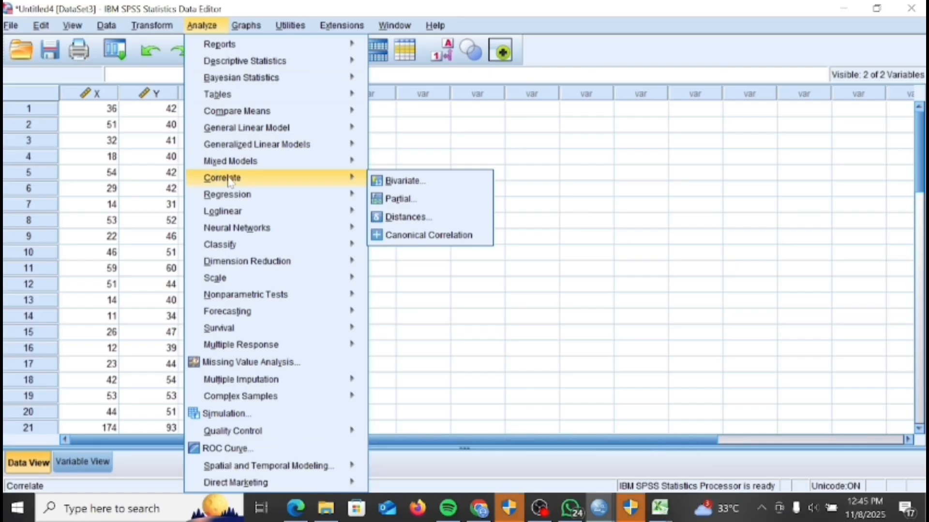
{"action": "mouse_move", "coordinate": [328, 172]}
{"action": "mouse_move", "coordinate": [260, 185]}
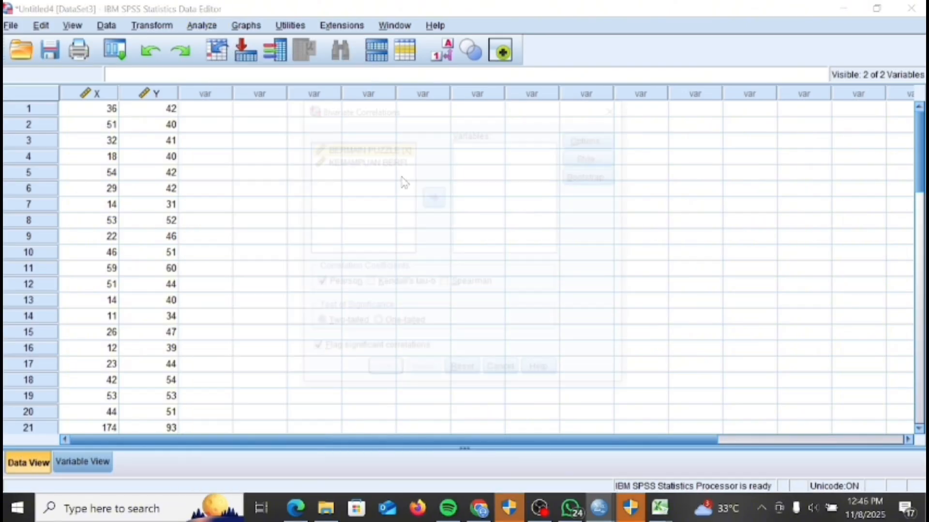
{"action": "left_click", "coordinate": [403, 182]}
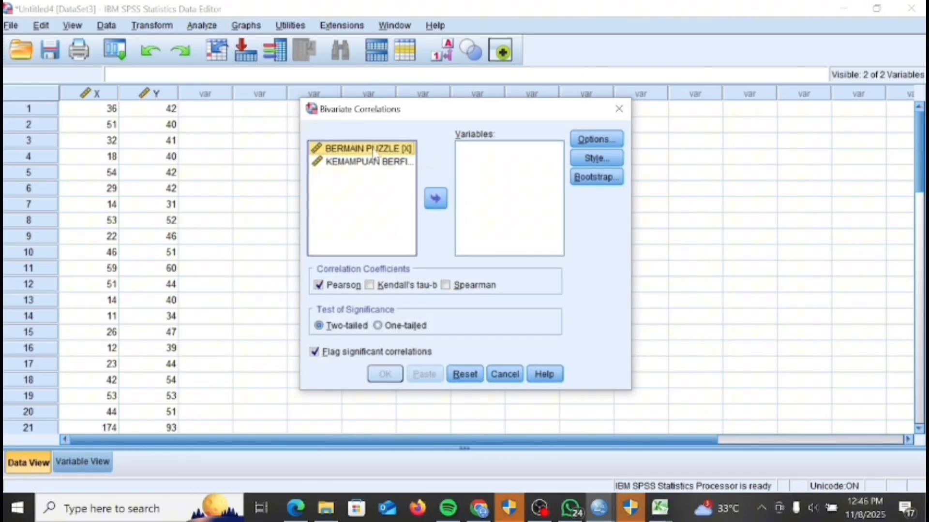
{"action": "left_click", "coordinate": [435, 198]}
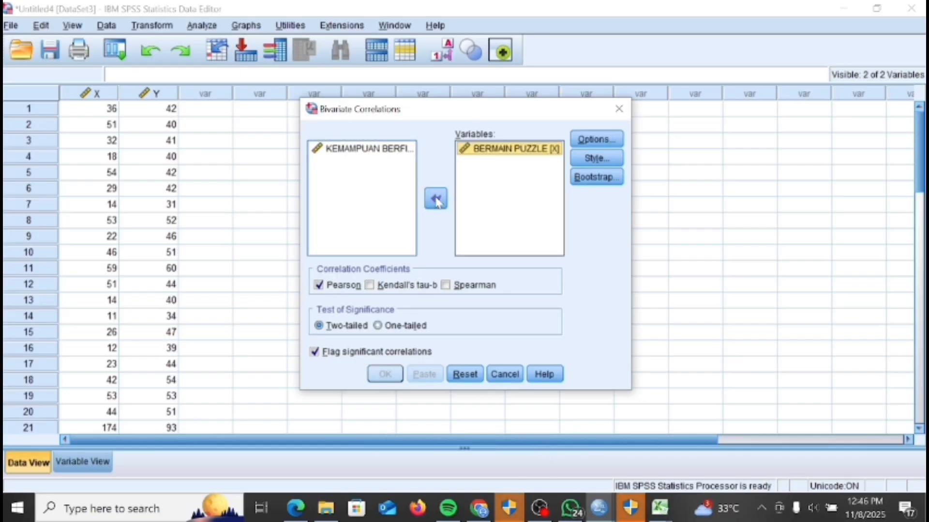
{"action": "left_click", "coordinate": [370, 149]}
{"action": "left_click", "coordinate": [435, 198]}
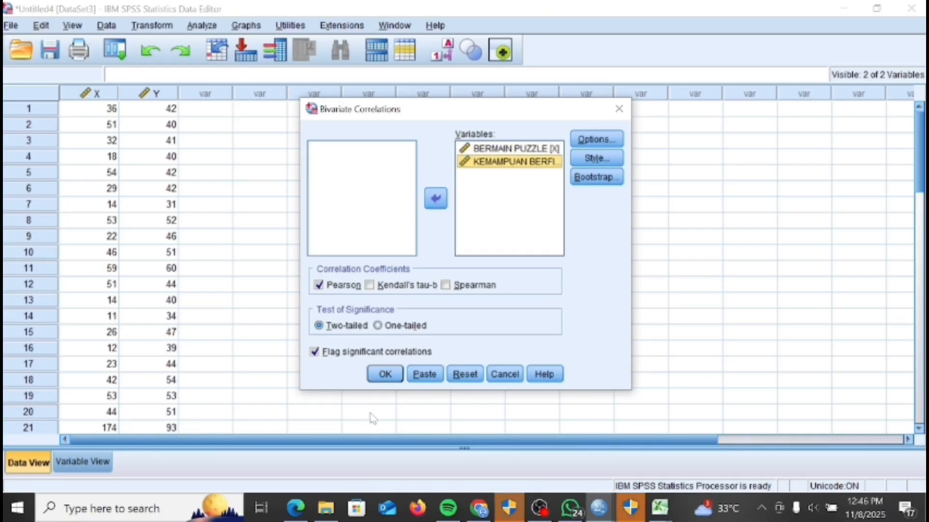
{"action": "left_click", "coordinate": [384, 375]}
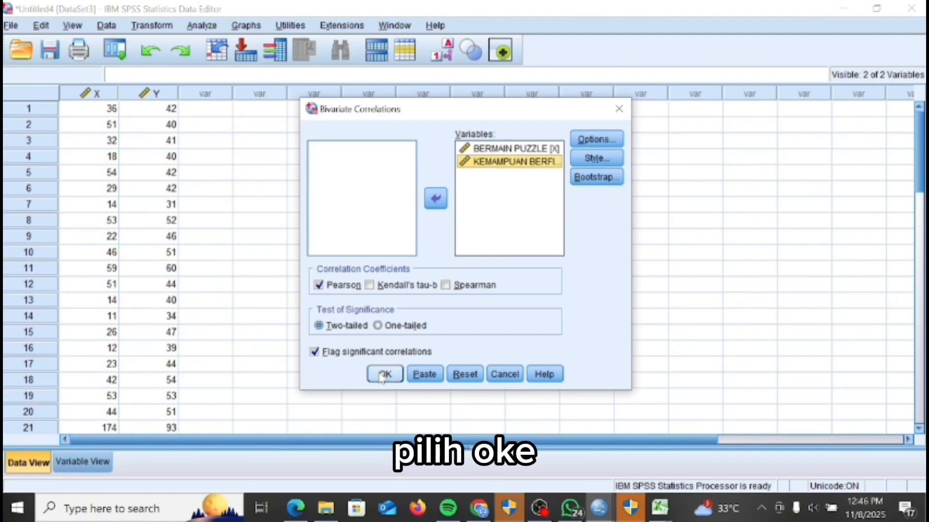
Execute the configured Pearson correlation and look through the output, including the earlier regression and ANOVA tables.
{"action": "left_click", "coordinate": [384, 375]}
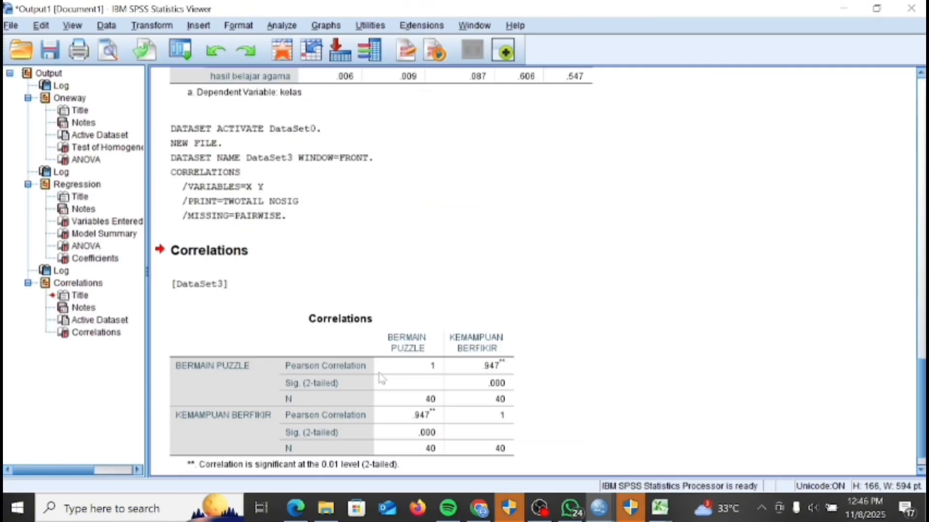
{"action": "scroll", "coordinate": [389, 288], "scroll_direction": "up", "scroll_amount": 5}
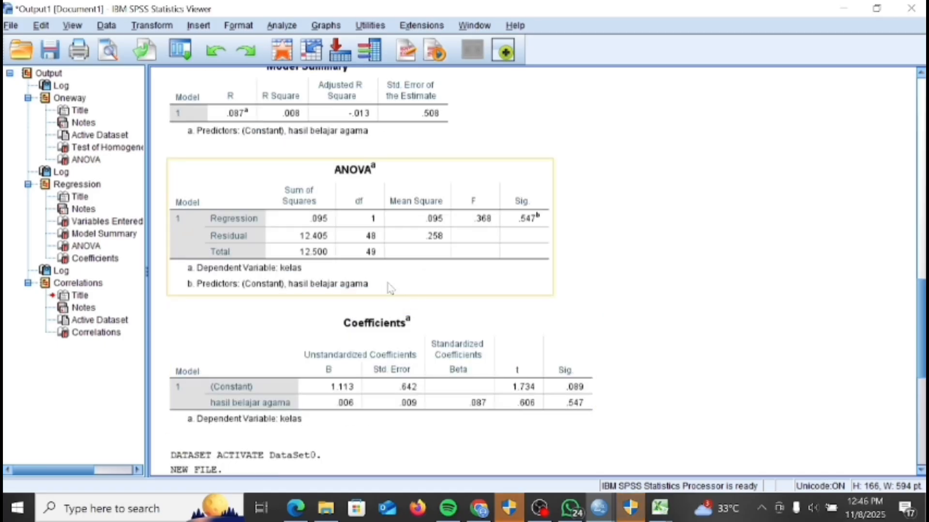
{"action": "scroll", "coordinate": [390, 287], "scroll_direction": "up", "scroll_amount": 10}
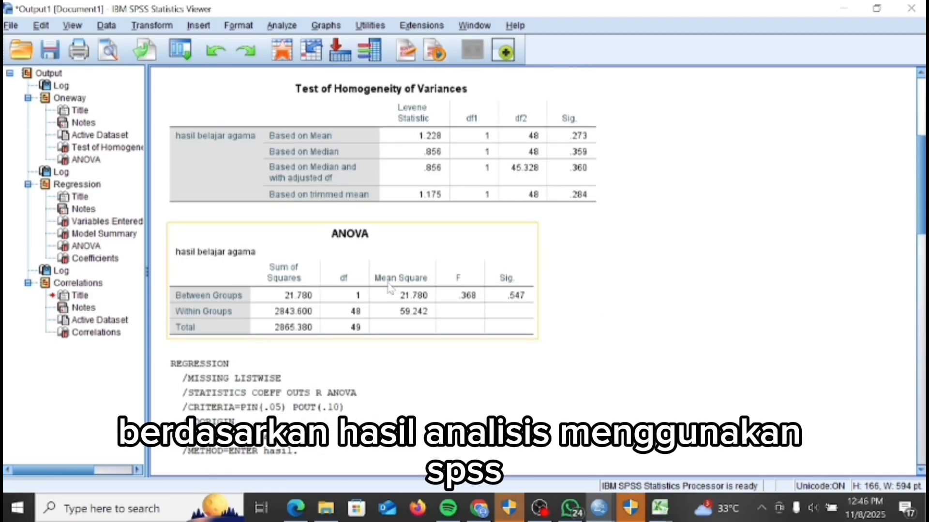
{"action": "scroll", "coordinate": [390, 288], "scroll_direction": "down", "scroll_amount": 15}
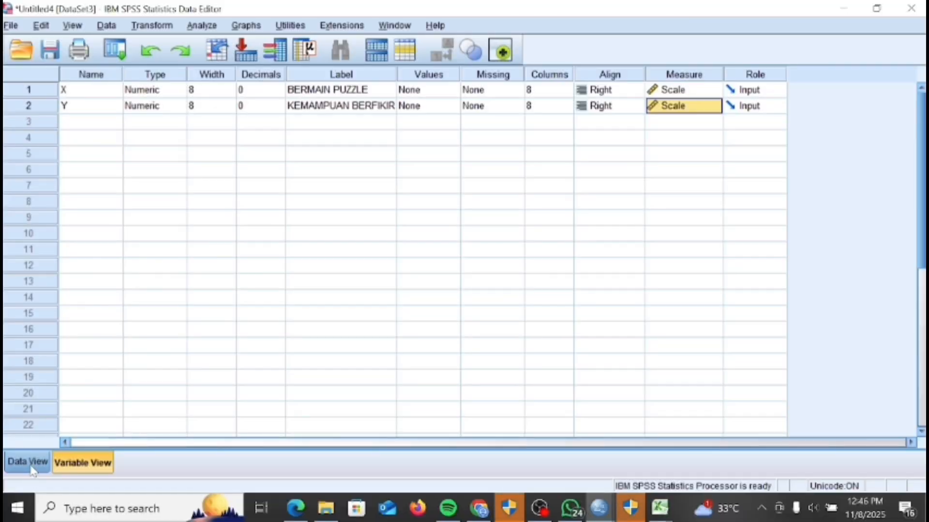
Run a linear regression with KEMAMPUAN BERFIKIR as dependent and BERMAIN PUZZLE as independent variable, using the Enter method.
{"action": "left_click", "coordinate": [30, 463]}
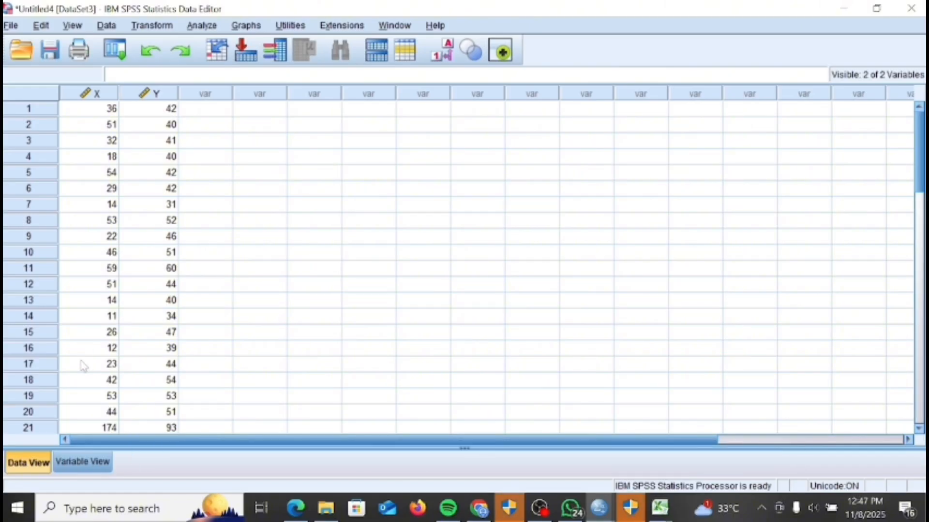
{"action": "left_click", "coordinate": [82, 464]}
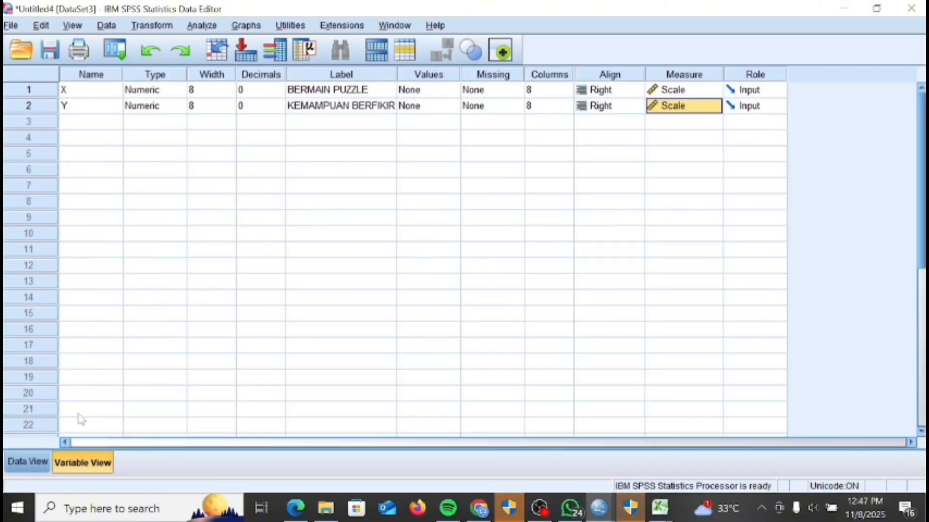
{"action": "left_click", "coordinate": [29, 463]}
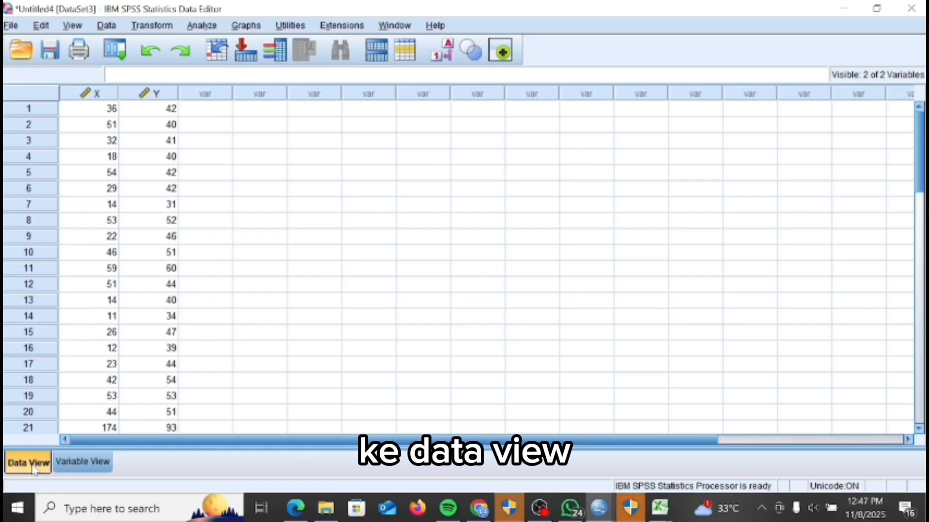
{"action": "left_click", "coordinate": [201, 26]}
{"action": "mouse_move", "coordinate": [221, 182]}
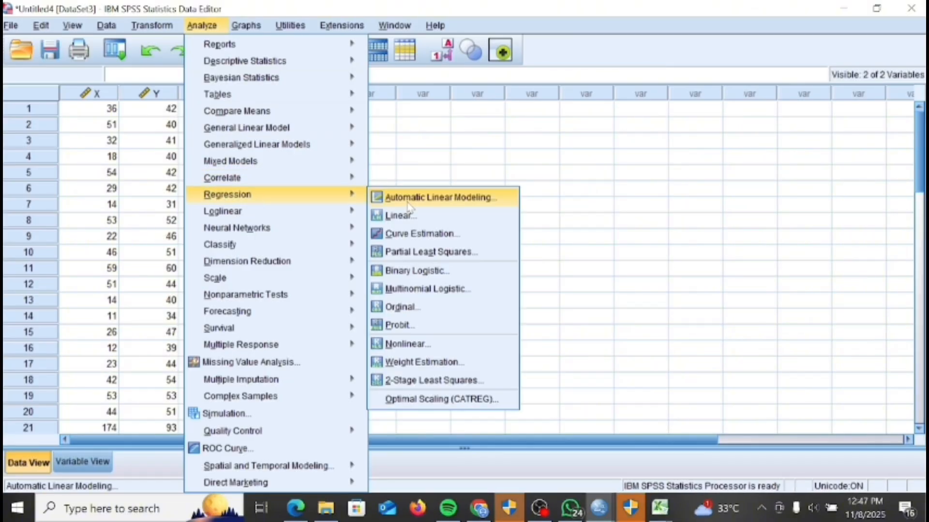
{"action": "mouse_move", "coordinate": [368, 196]}
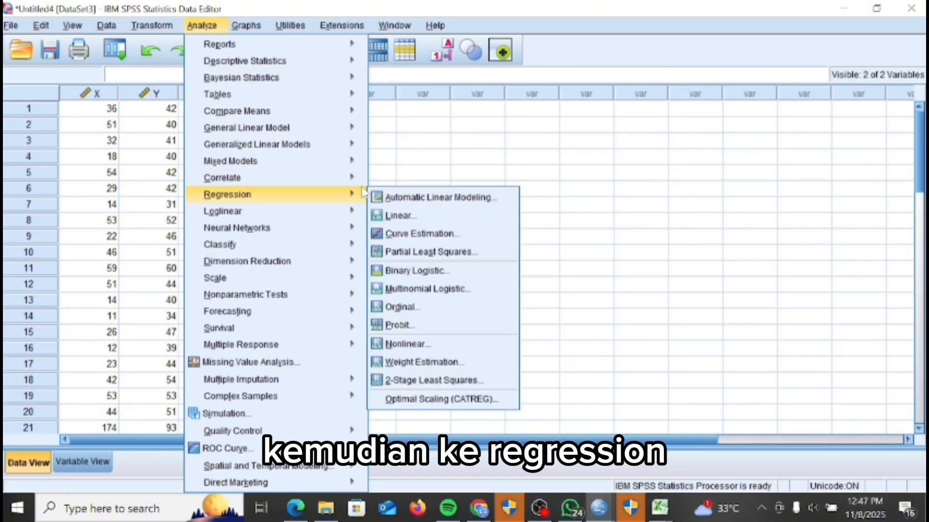
{"action": "left_click", "coordinate": [403, 218]}
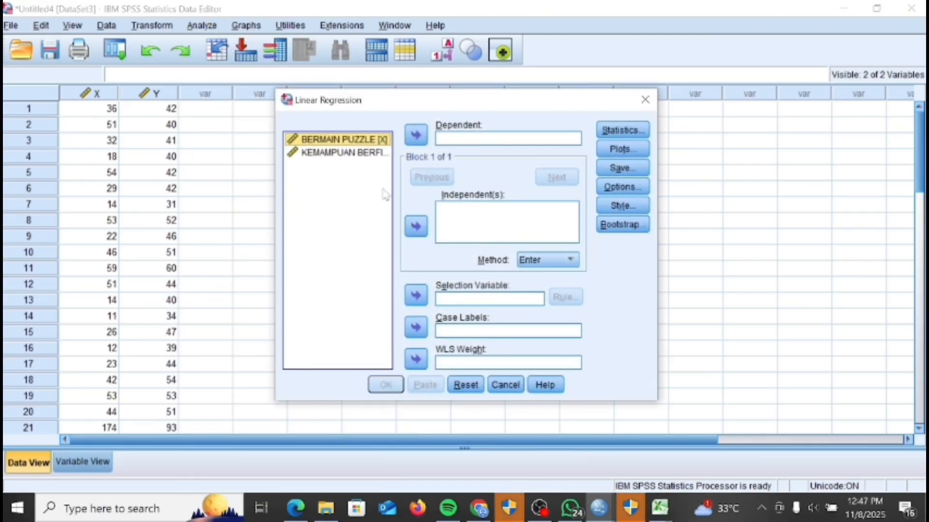
{"action": "left_click_drag", "start_coordinate": [342, 141], "coordinate": [443, 210]}
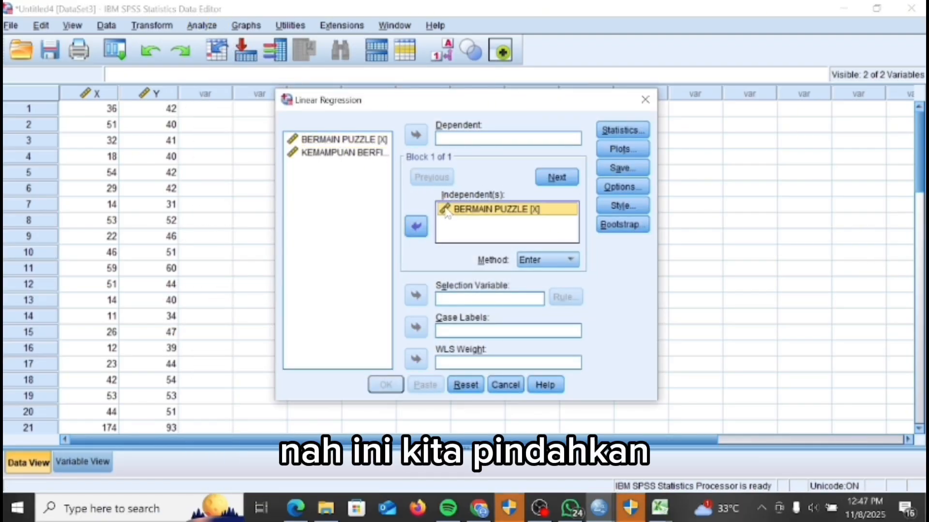
{"action": "left_click", "coordinate": [345, 153]}
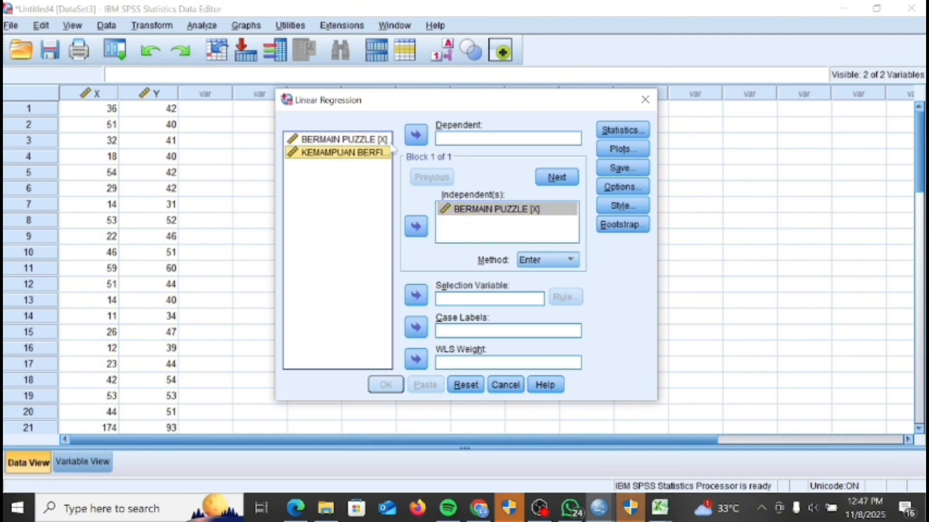
{"action": "left_click", "coordinate": [417, 134]}
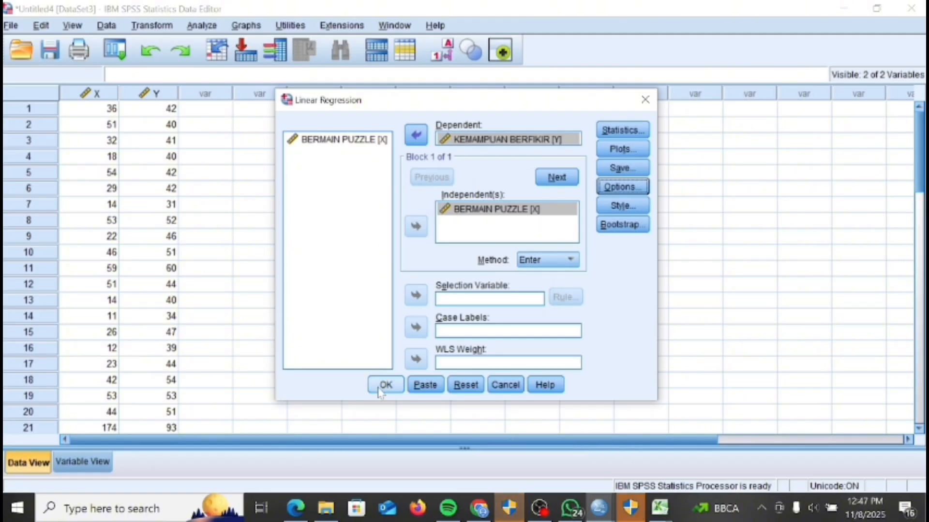
{"action": "left_click", "coordinate": [385, 385]}
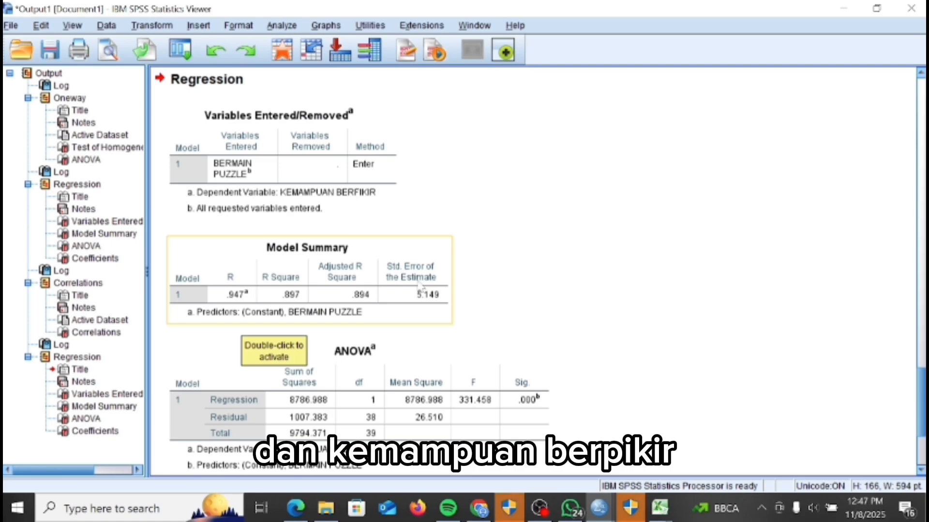
Examine the Model Summary, ANOVA and Coefficients tables of the new regression output.
{"action": "scroll", "coordinate": [559, 308], "scroll_direction": "down", "scroll_amount": 5}
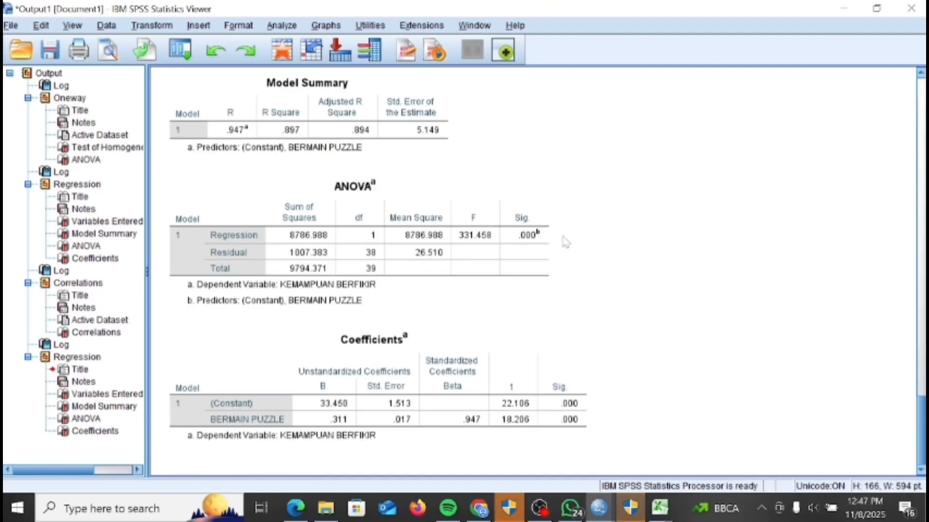
{"action": "left_click", "coordinate": [545, 244]}
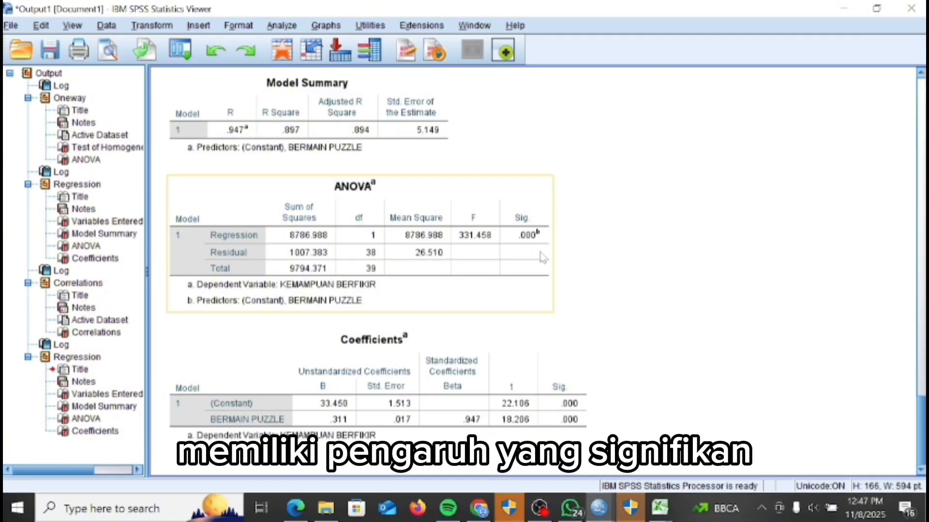
{"action": "left_click", "coordinate": [341, 385]}
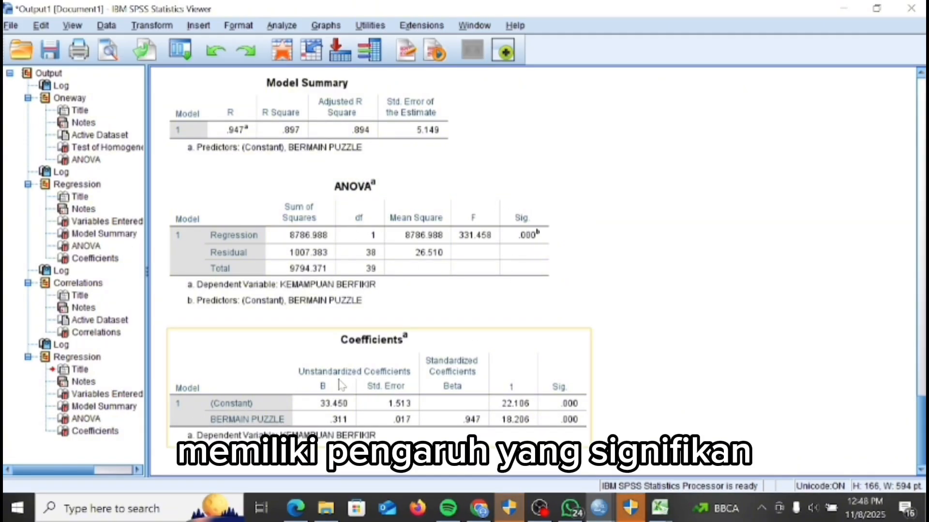
{"action": "left_click", "coordinate": [372, 190]}
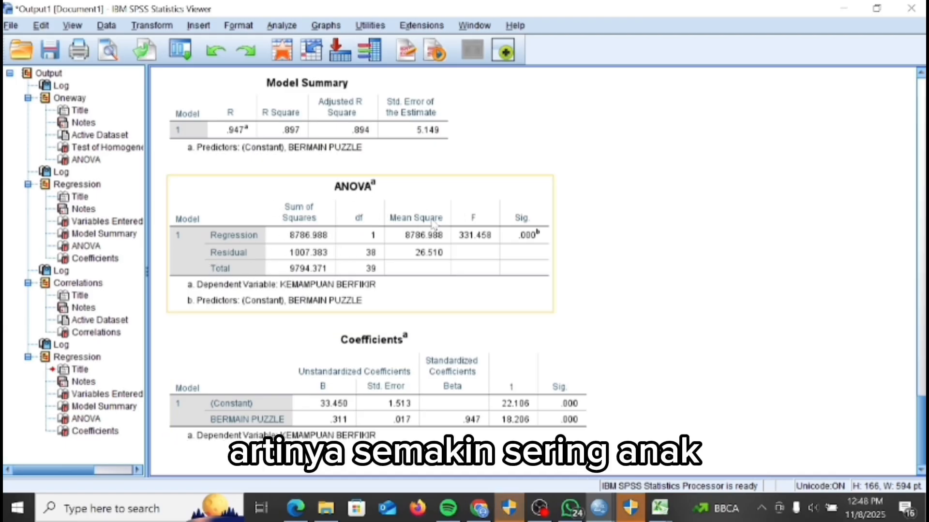
{"action": "left_click", "coordinate": [559, 263]}
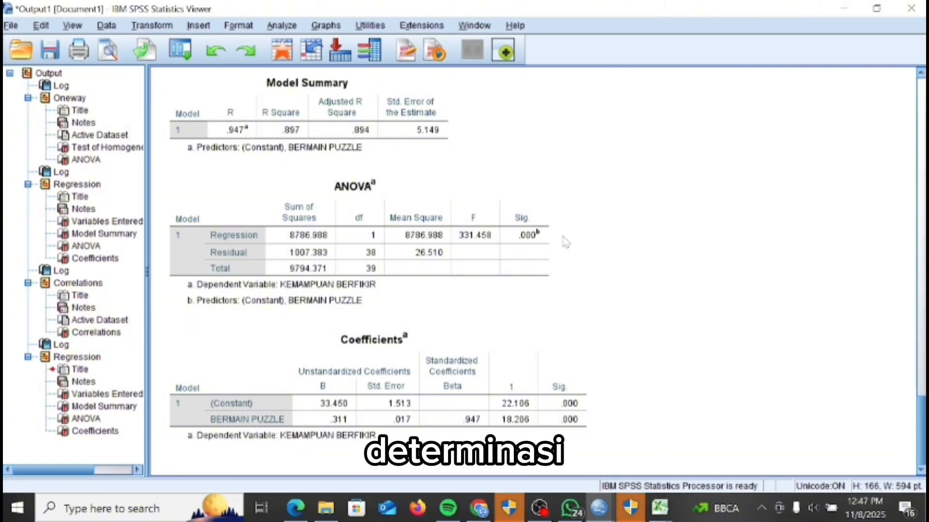
{"action": "left_click", "coordinate": [546, 246]}
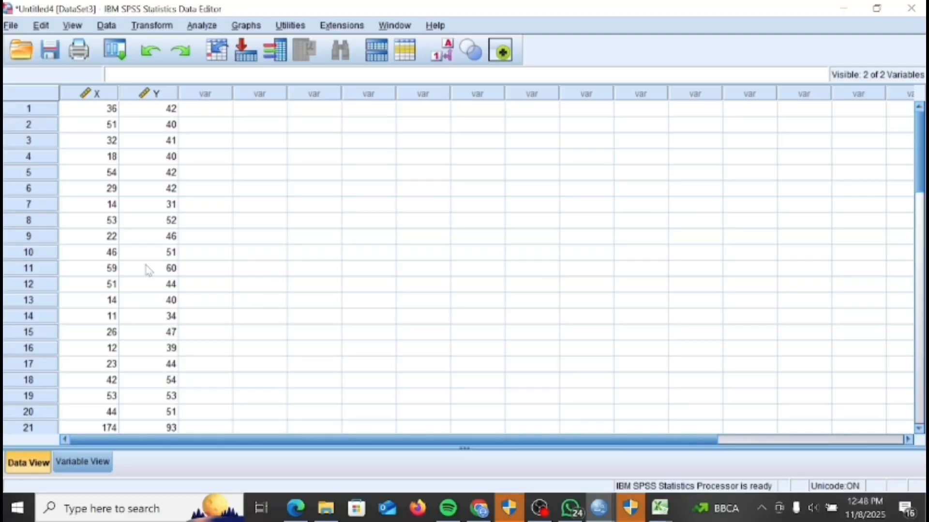
Set up an Explore analysis of the dataset with BERMAIN PUZZLE and KEMAMPUAN BERFIKIR as dependent variables.
{"action": "left_click", "coordinate": [78, 463]}
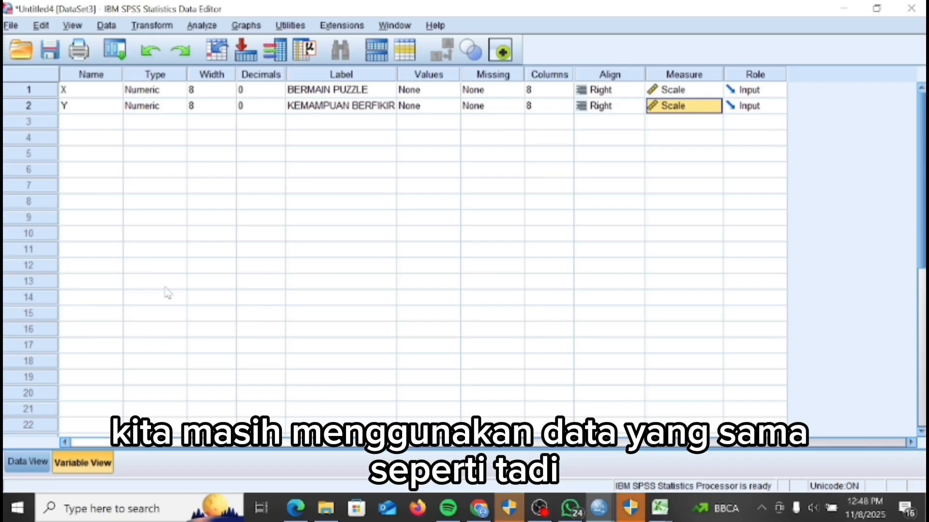
{"action": "left_click", "coordinate": [20, 464]}
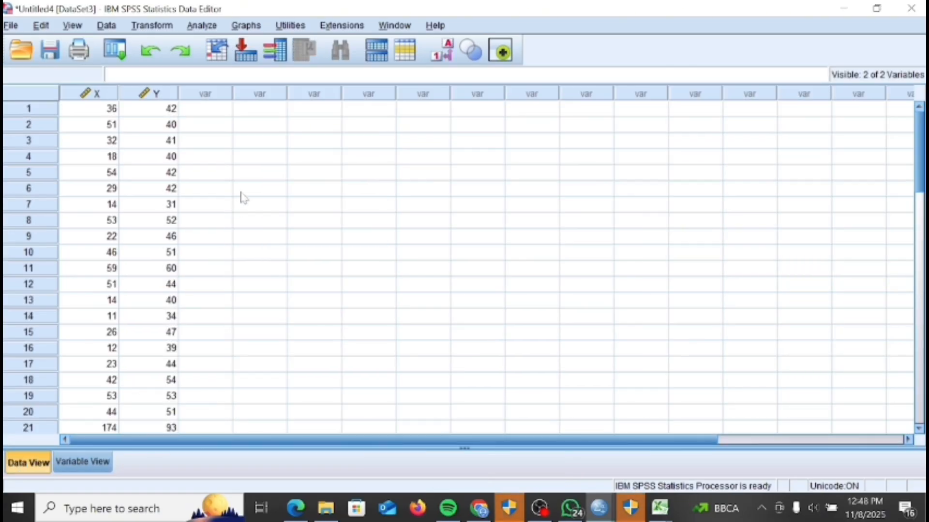
{"action": "left_click", "coordinate": [211, 27]}
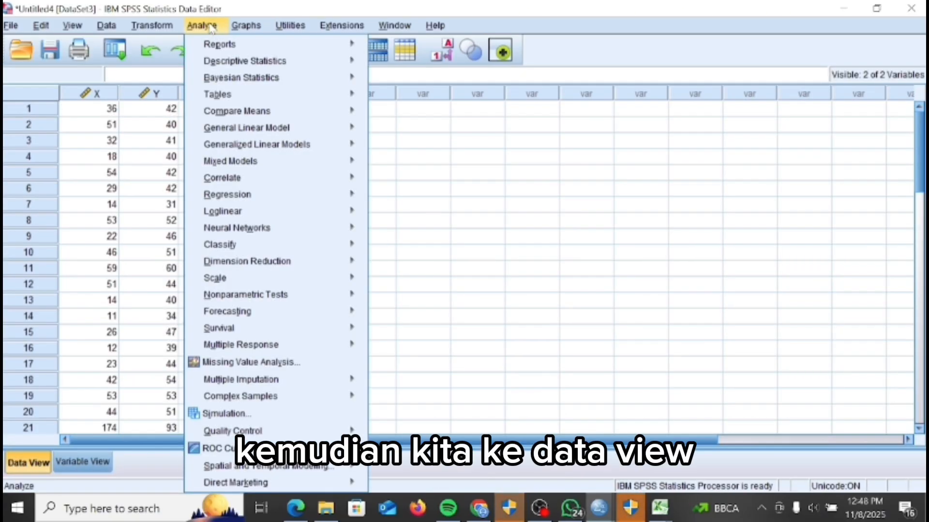
{"action": "mouse_move", "coordinate": [237, 188]}
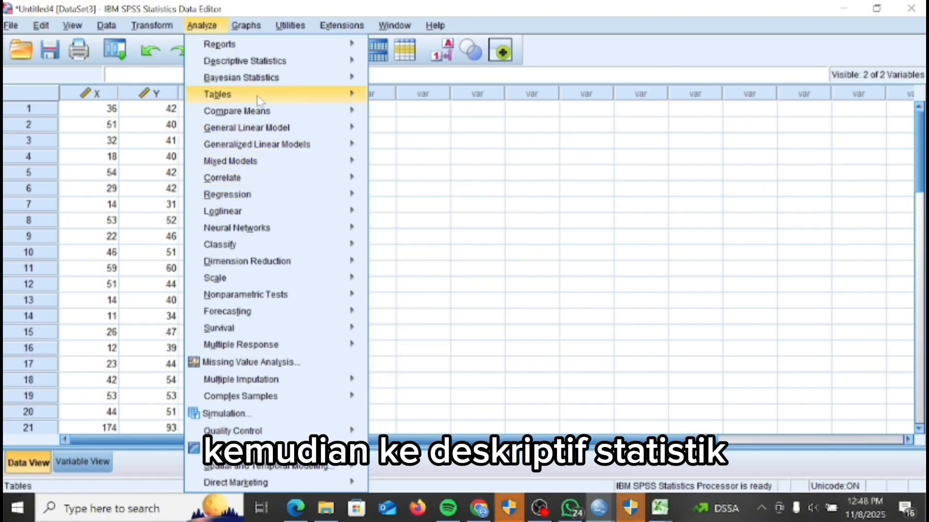
{"action": "mouse_move", "coordinate": [265, 78]}
{"action": "mouse_move", "coordinate": [269, 63]}
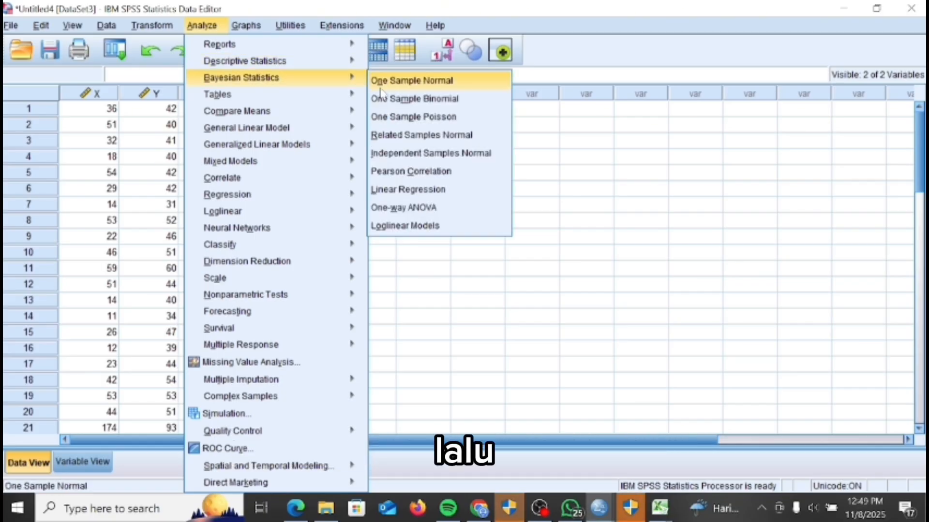
{"action": "mouse_move", "coordinate": [297, 50]}
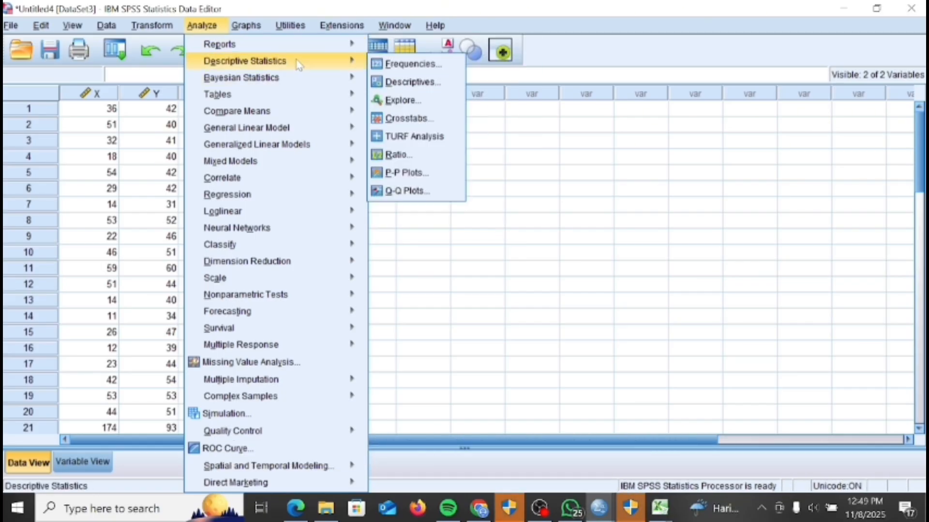
{"action": "left_click", "coordinate": [399, 102]}
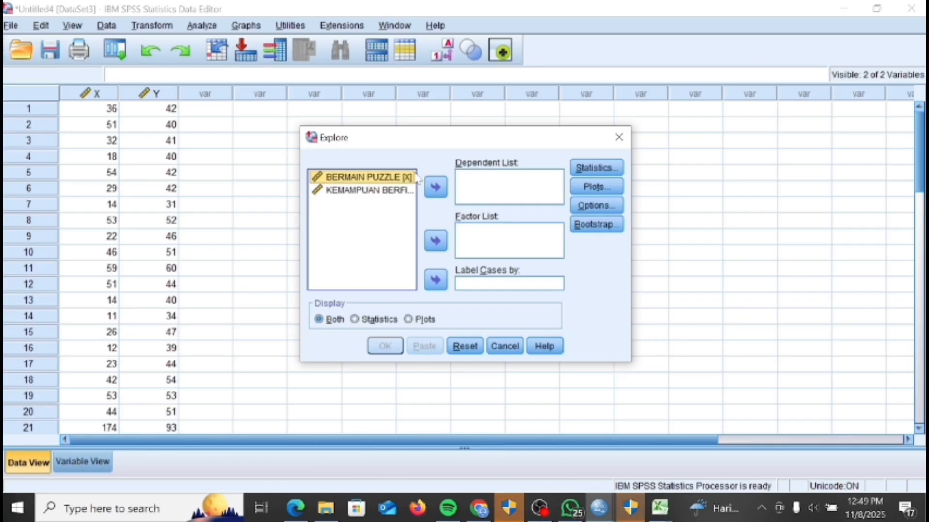
{"action": "left_click", "coordinate": [441, 194]}
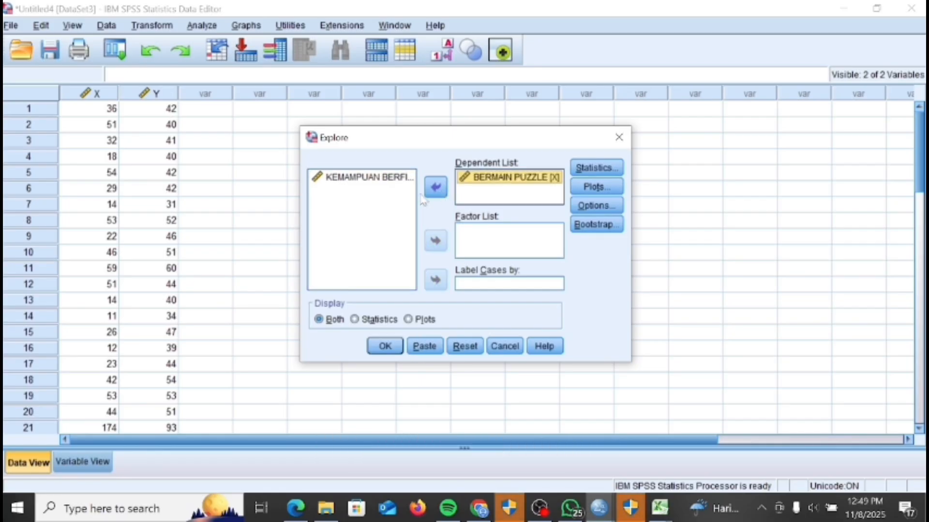
{"action": "left_click", "coordinate": [381, 183]}
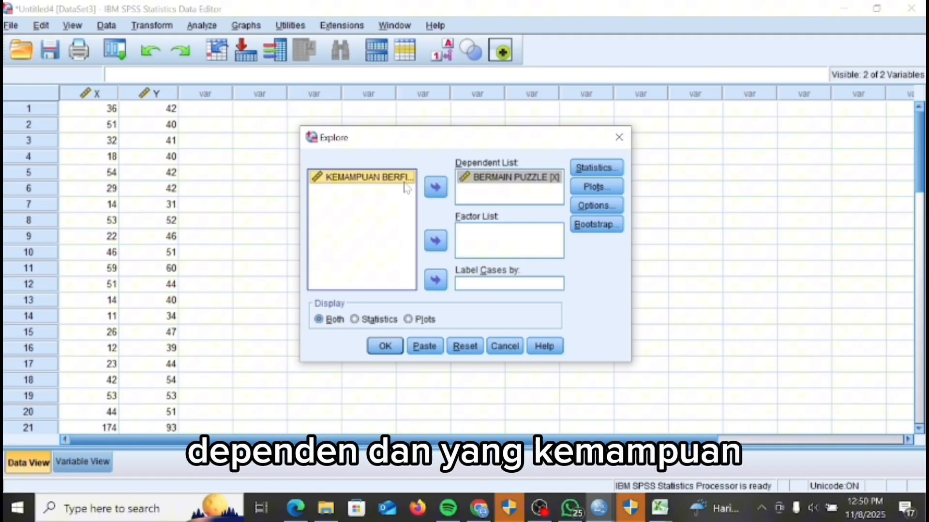
{"action": "left_click", "coordinate": [432, 189]}
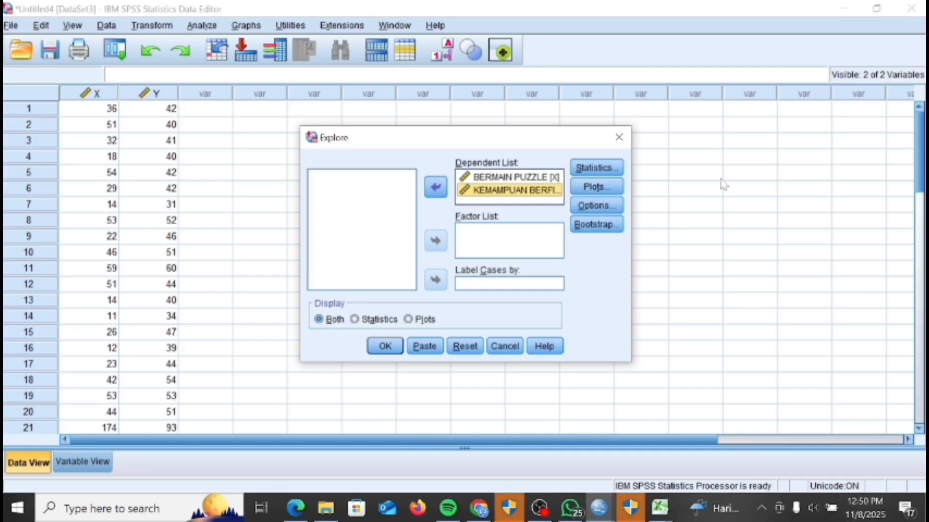
Enable normality plots with tests for the Explore analysis, run it and view the start of its output.
{"action": "left_click", "coordinate": [614, 187]}
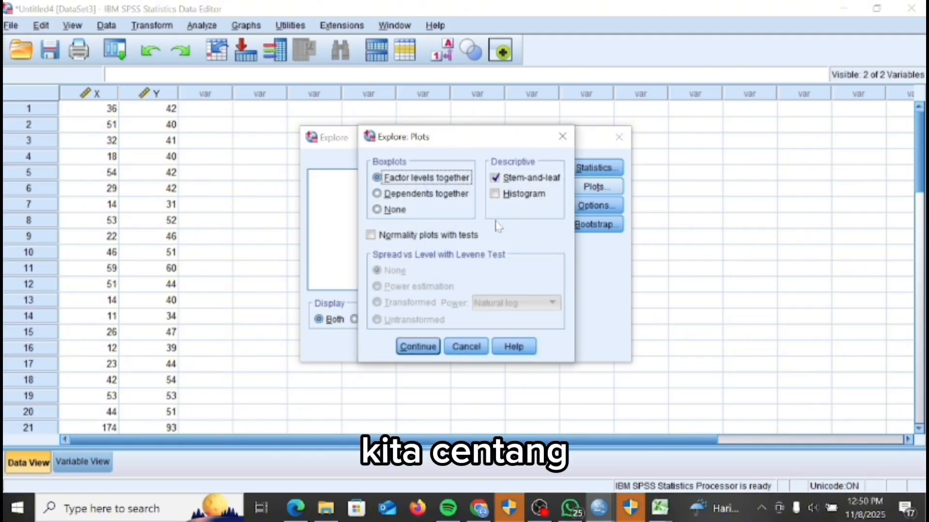
{"action": "left_click", "coordinate": [371, 236]}
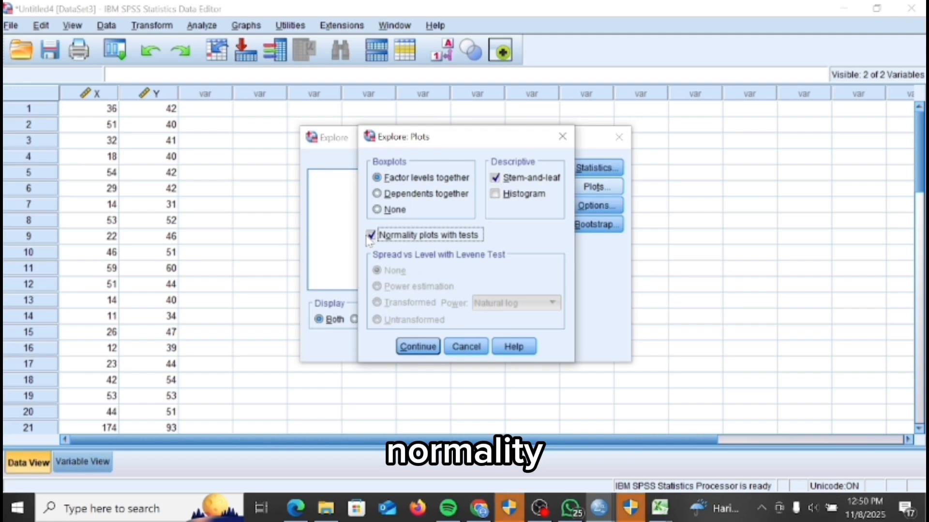
{"action": "left_click", "coordinate": [414, 347]}
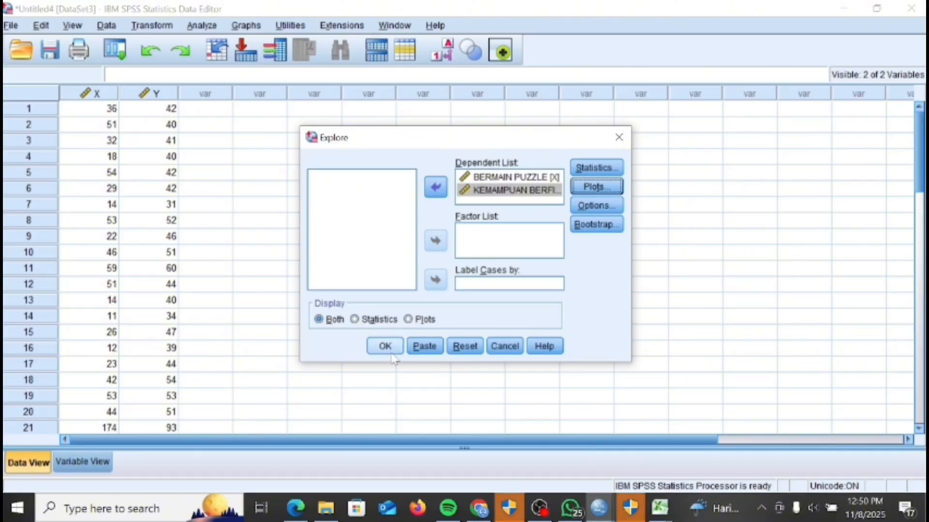
{"action": "left_click", "coordinate": [391, 351]}
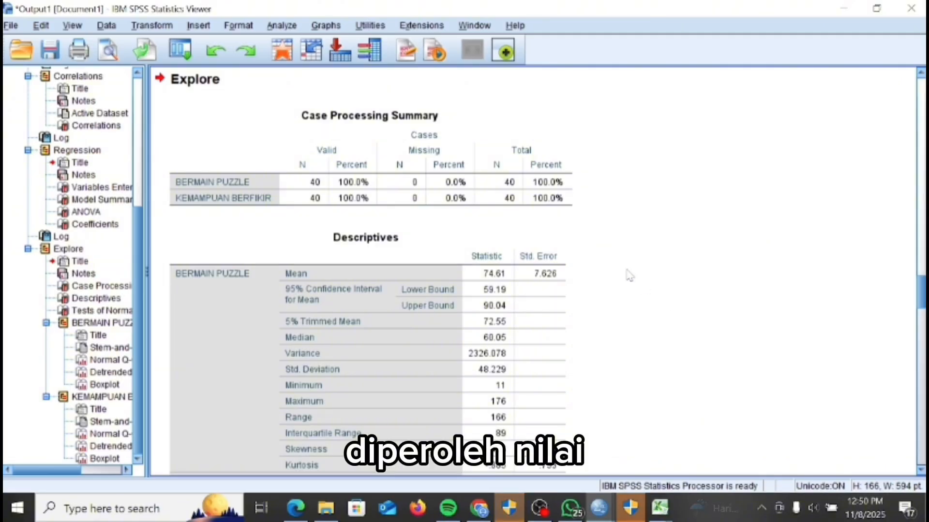
{"action": "scroll", "coordinate": [605, 241], "scroll_direction": "up", "scroll_amount": 3}
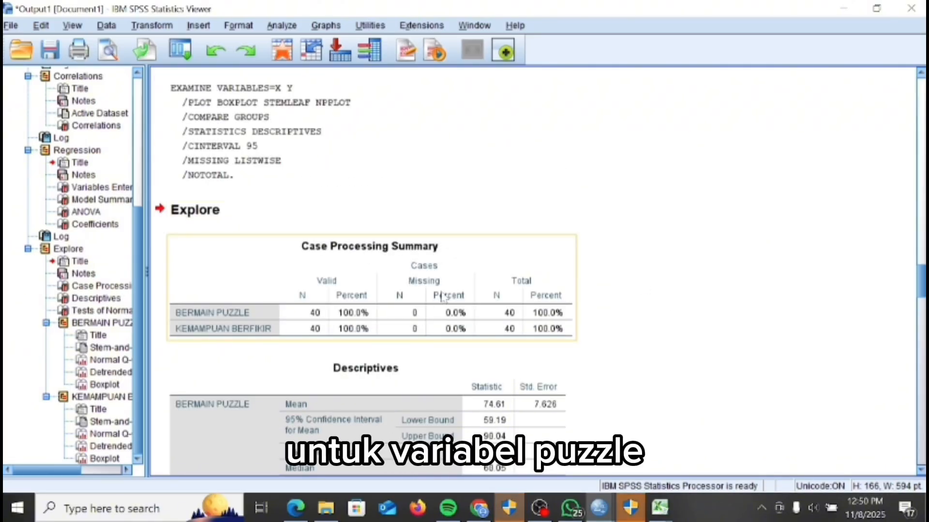
Examine the Explore output for BERMAIN PUZZLE, including the Descriptives, Tests of Normality, stem-and-leaf plot and Q-Q plots.
{"action": "scroll", "coordinate": [443, 296], "scroll_direction": "down", "scroll_amount": 2}
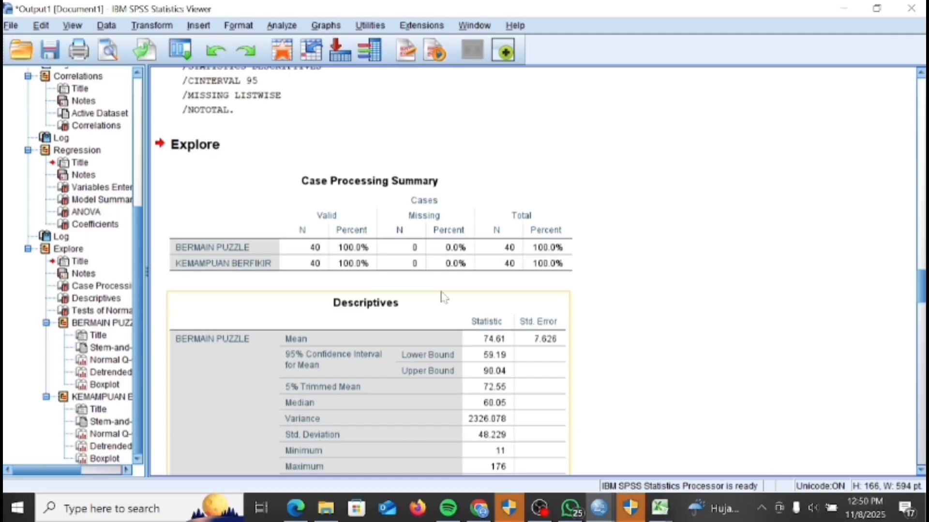
{"action": "scroll", "coordinate": [591, 342], "scroll_direction": "down", "scroll_amount": 10}
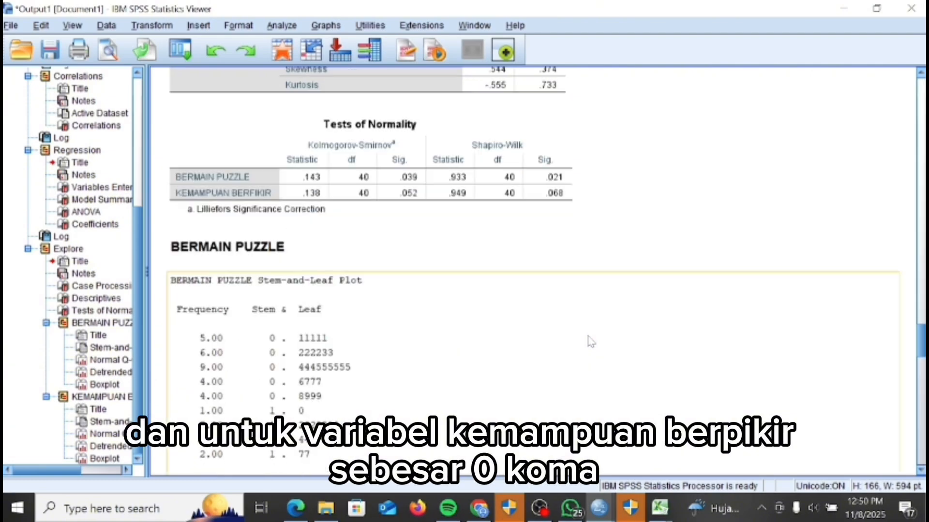
{"action": "scroll", "coordinate": [591, 342], "scroll_direction": "down", "scroll_amount": 5}
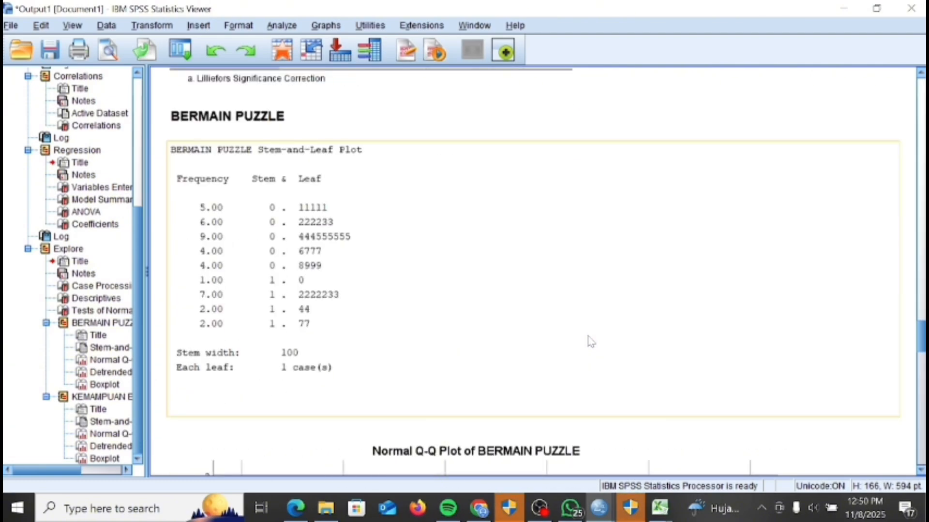
{"action": "scroll", "coordinate": [591, 342], "scroll_direction": "down", "scroll_amount": 3}
{"action": "scroll", "coordinate": [591, 342], "scroll_direction": "down", "scroll_amount": 5}
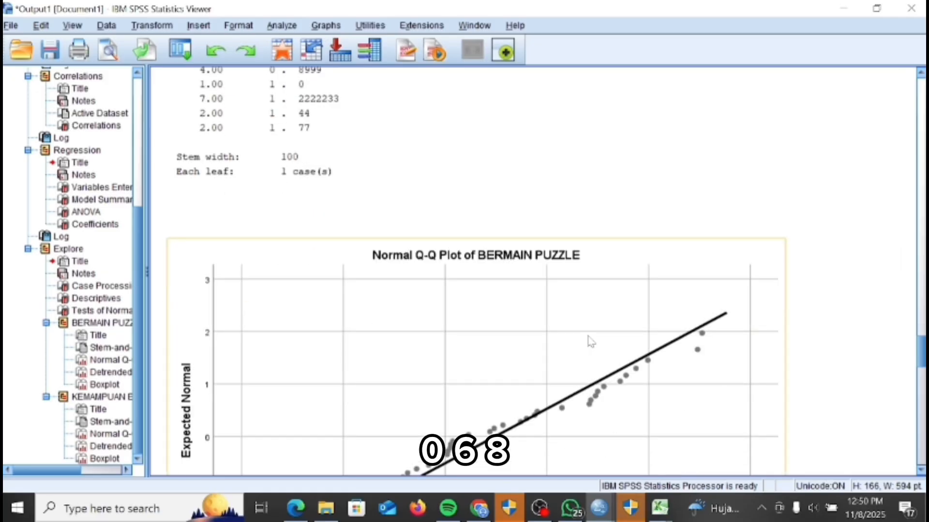
{"action": "scroll", "coordinate": [591, 342], "scroll_direction": "down", "scroll_amount": 3}
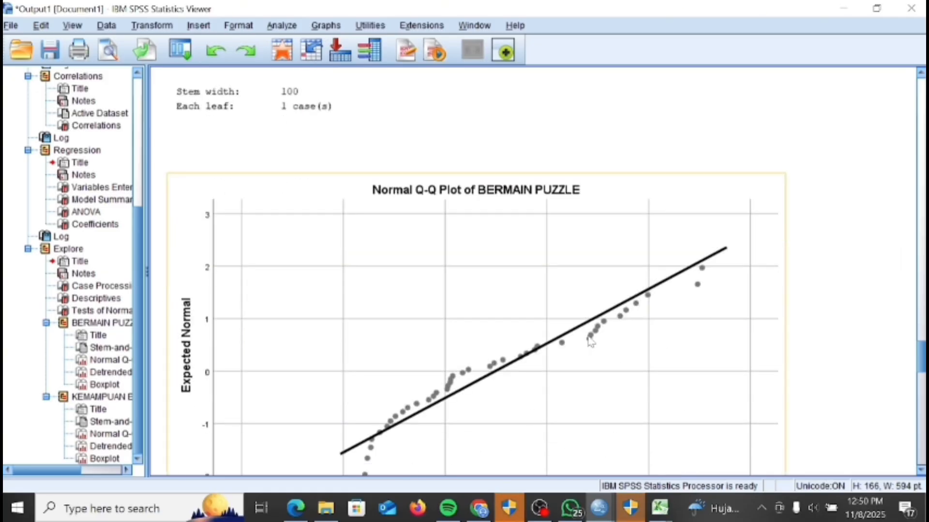
{"action": "scroll", "coordinate": [591, 342], "scroll_direction": "down", "scroll_amount": 6}
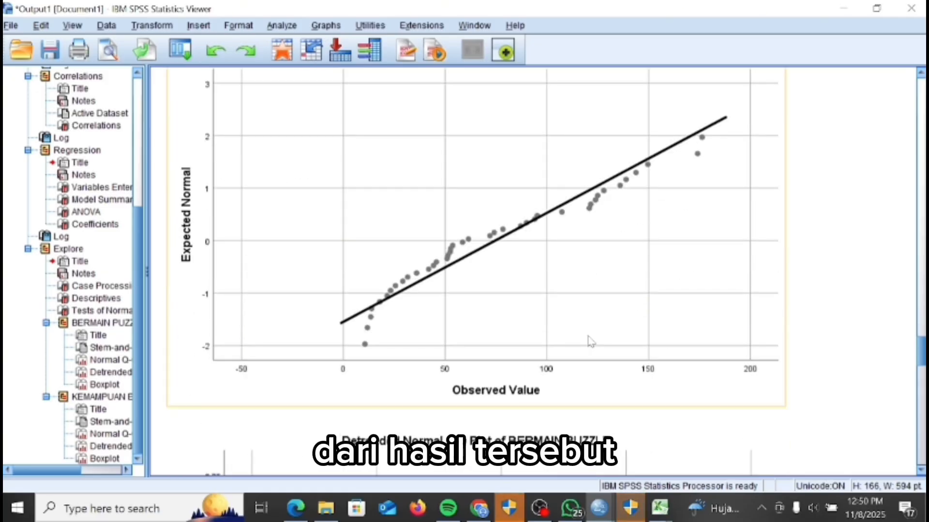
{"action": "scroll", "coordinate": [591, 342], "scroll_direction": "down", "scroll_amount": 3}
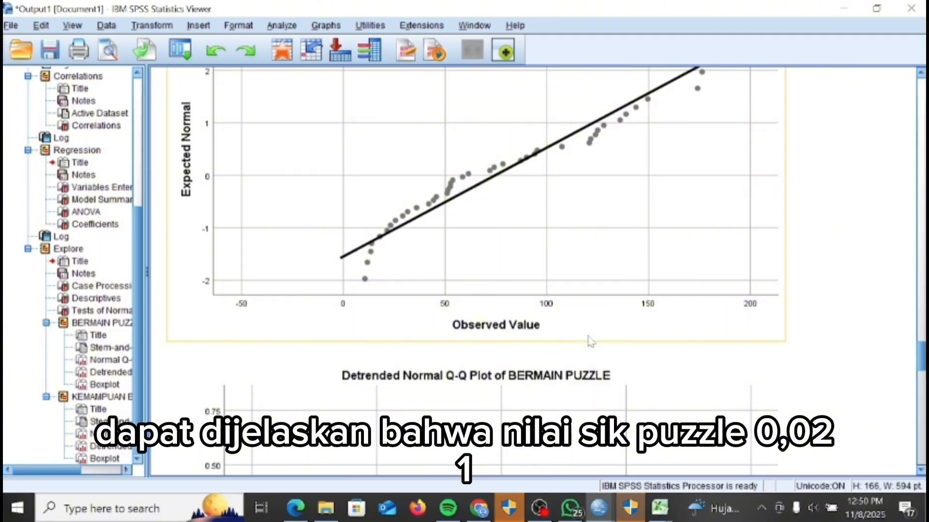
{"action": "scroll", "coordinate": [591, 342], "scroll_direction": "down", "scroll_amount": 3}
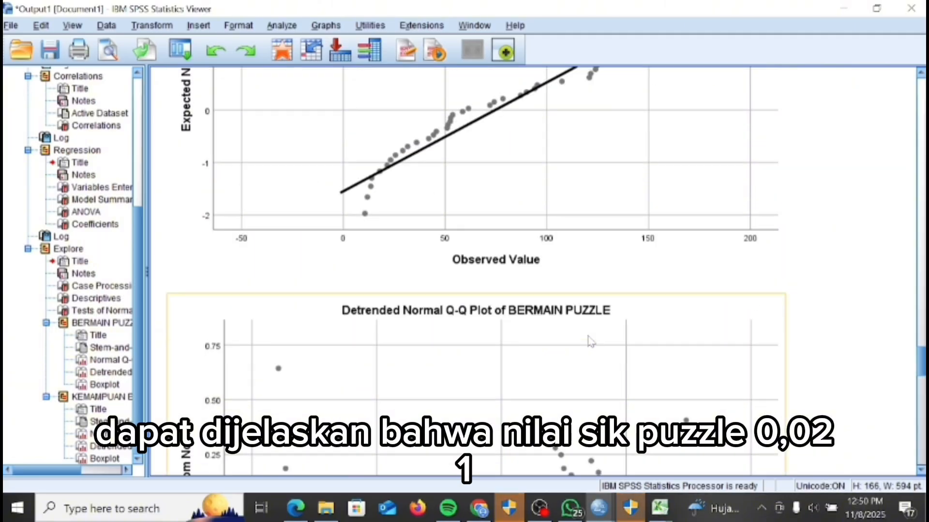
{"action": "scroll", "coordinate": [591, 342], "scroll_direction": "down", "scroll_amount": 3}
{"action": "scroll", "coordinate": [592, 342], "scroll_direction": "down", "scroll_amount": 3}
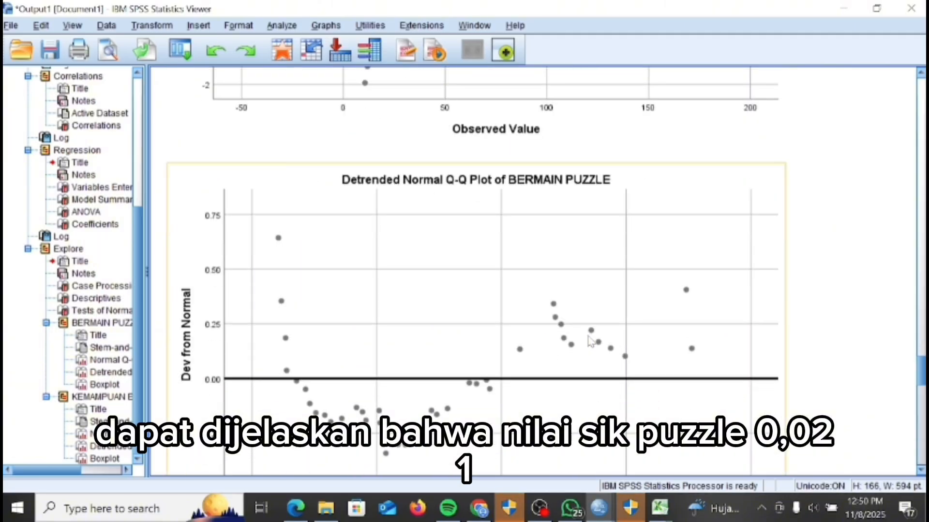
{"action": "scroll", "coordinate": [591, 342], "scroll_direction": "down", "scroll_amount": 3}
{"action": "scroll", "coordinate": [591, 342], "scroll_direction": "down", "scroll_amount": 3}
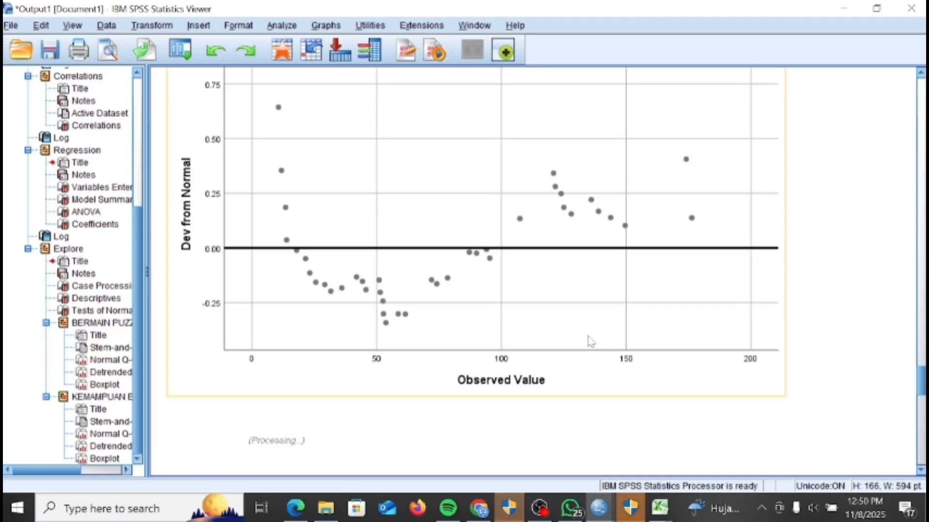
Go back over the Tests of Normality, the regression Coefficients and the Descriptives table in the output.
{"action": "scroll", "coordinate": [591, 342], "scroll_direction": "up", "scroll_amount": 20}
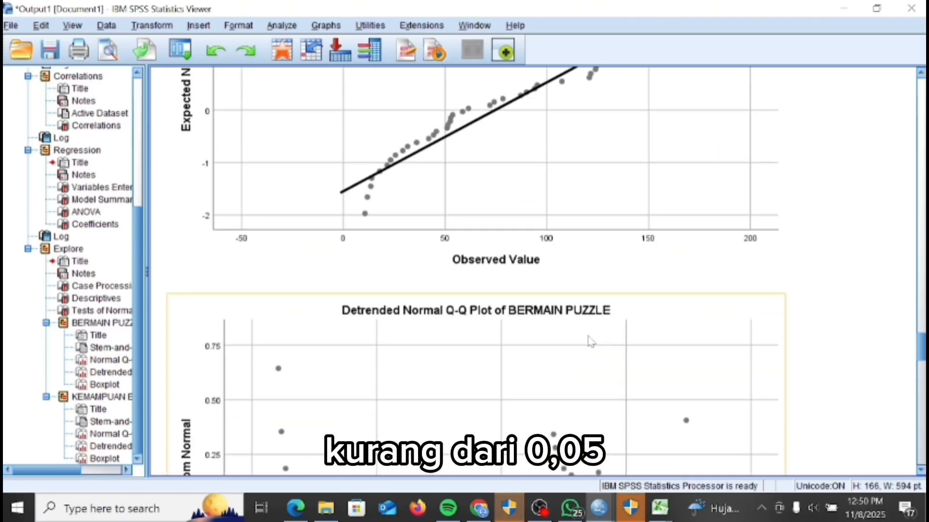
{"action": "scroll", "coordinate": [591, 342], "scroll_direction": "up", "scroll_amount": 20}
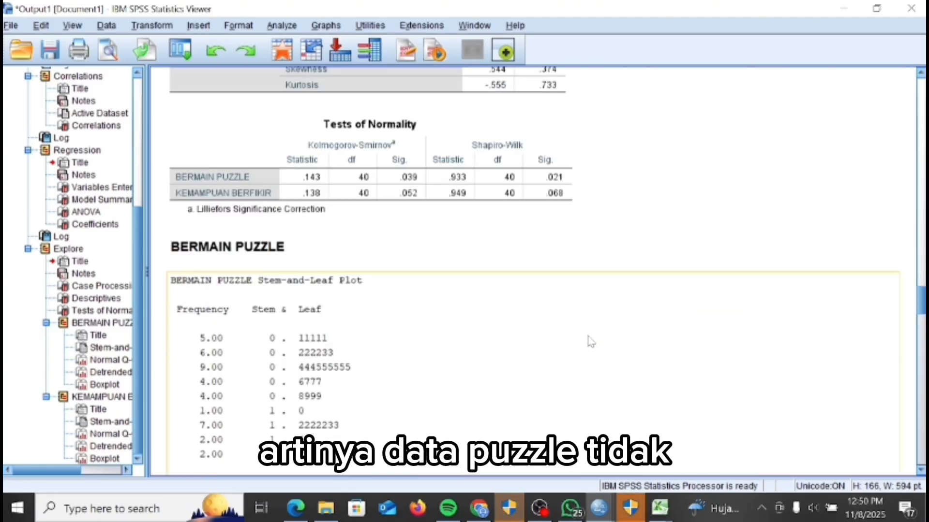
{"action": "scroll", "coordinate": [591, 342], "scroll_direction": "up", "scroll_amount": 15}
{"action": "scroll", "coordinate": [591, 342], "scroll_direction": "up", "scroll_amount": 20}
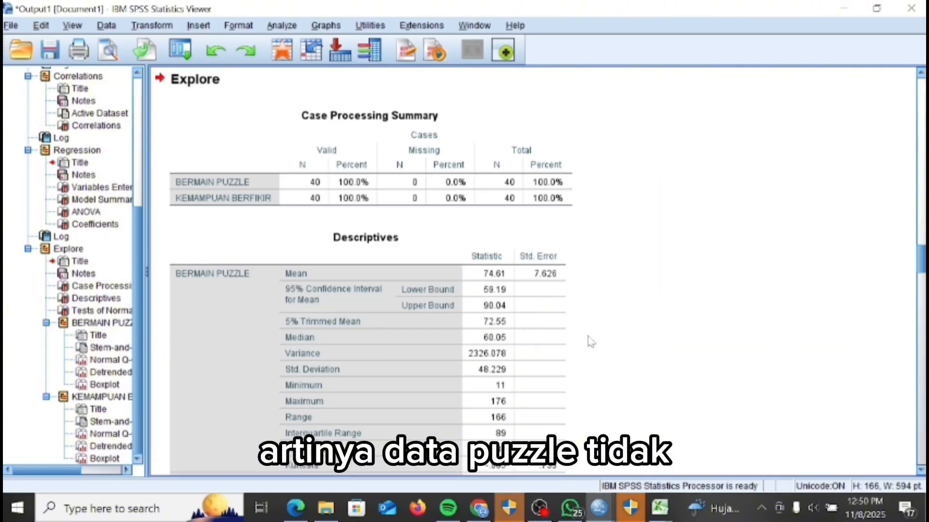
{"action": "scroll", "coordinate": [591, 342], "scroll_direction": "up", "scroll_amount": 3}
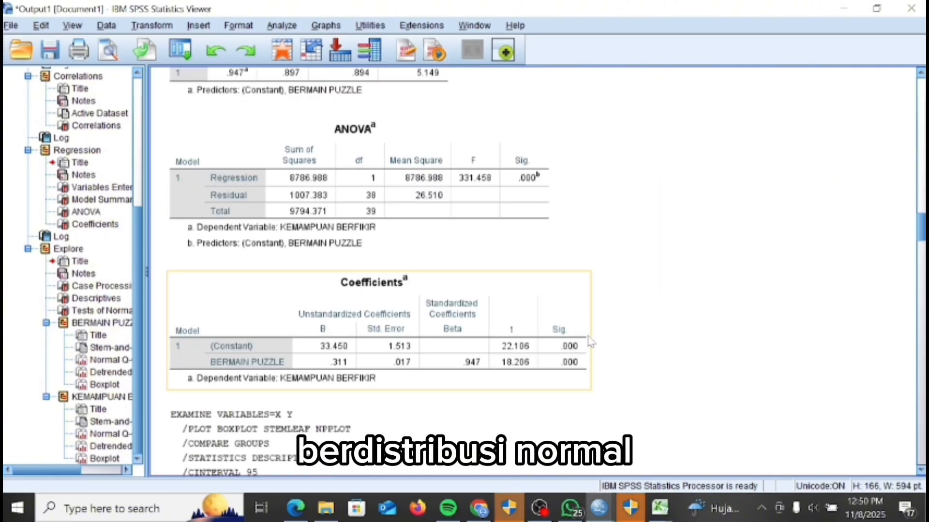
{"action": "scroll", "coordinate": [591, 342], "scroll_direction": "down", "scroll_amount": 6}
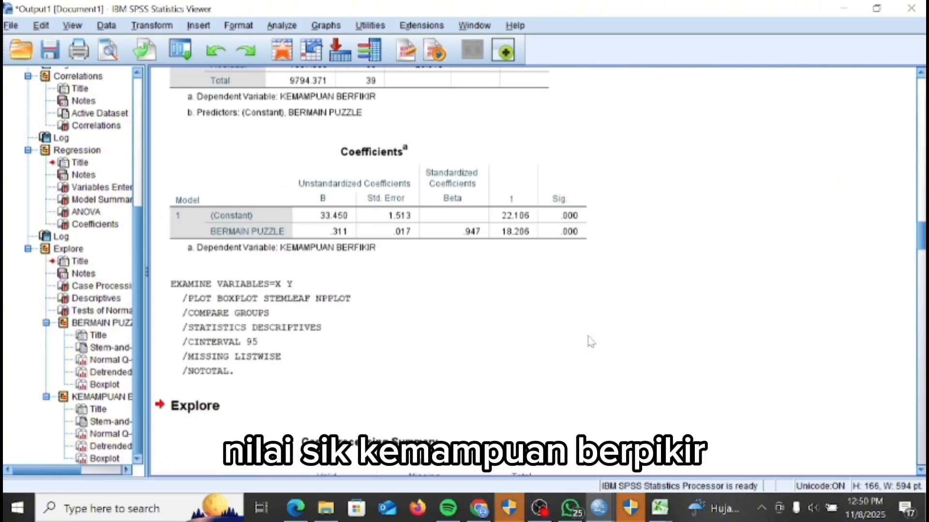
{"action": "scroll", "coordinate": [591, 342], "scroll_direction": "down", "scroll_amount": 15}
{"action": "scroll", "coordinate": [591, 342], "scroll_direction": "down", "scroll_amount": 3}
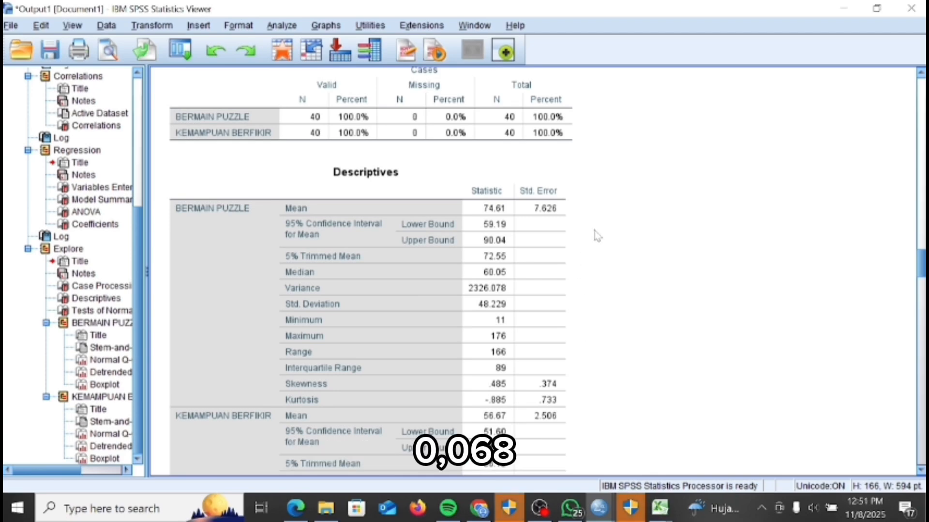
{"action": "left_click", "coordinate": [508, 179]}
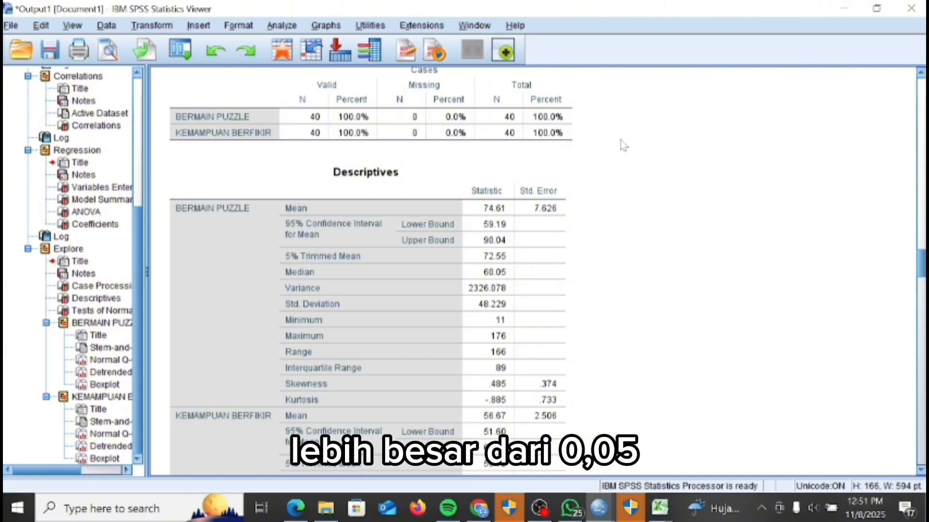
In the Excel workbook data_homogenity_ttest, copy the stacked scores and group codes in G1:H50.
{"action": "scroll", "coordinate": [623, 145], "scroll_direction": "up", "scroll_amount": 3}
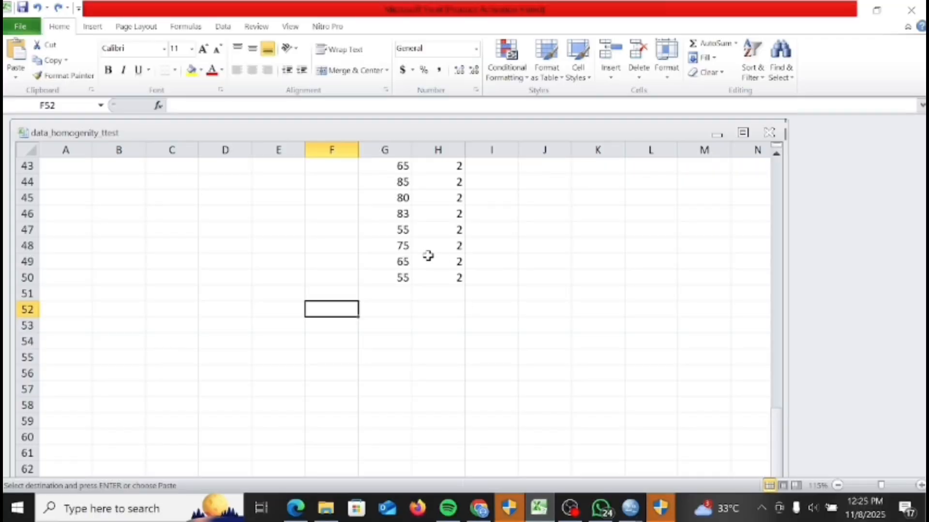
{"action": "scroll", "coordinate": [428, 256], "scroll_direction": "up", "scroll_amount": 14}
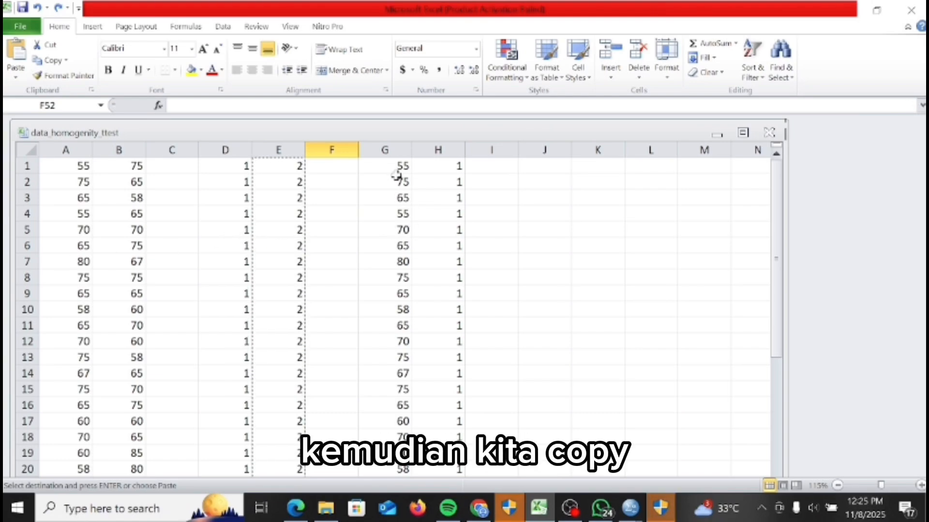
{"action": "left_click_drag", "start_coordinate": [400, 169], "coordinate": [414, 214]}
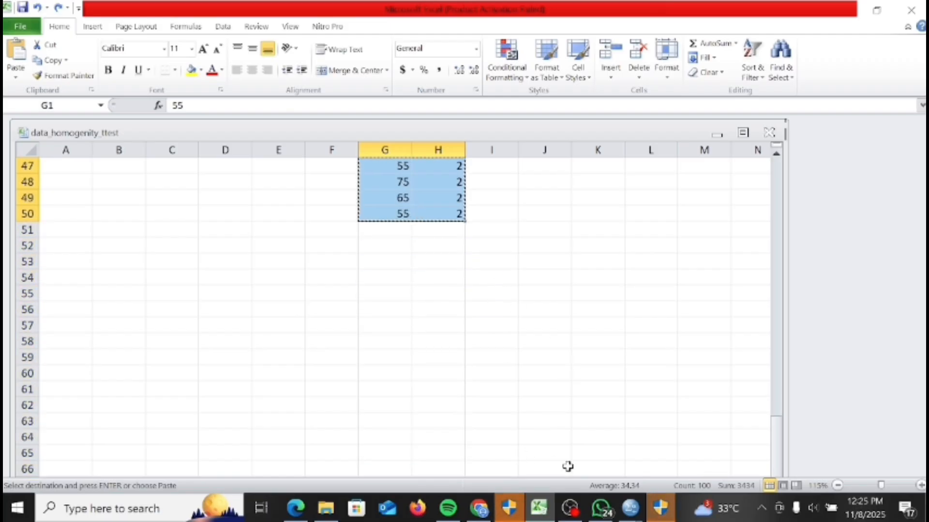
Switch to SPSS and paste the copied scores and group codes into a new empty dataset, starting at the first cell.
{"action": "left_click", "coordinate": [629, 508]}
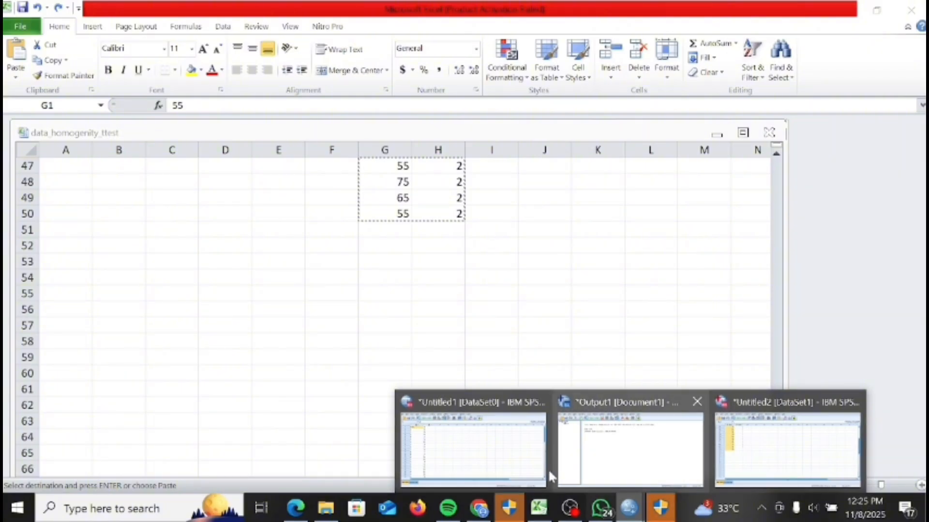
{"action": "left_click", "coordinate": [699, 448]}
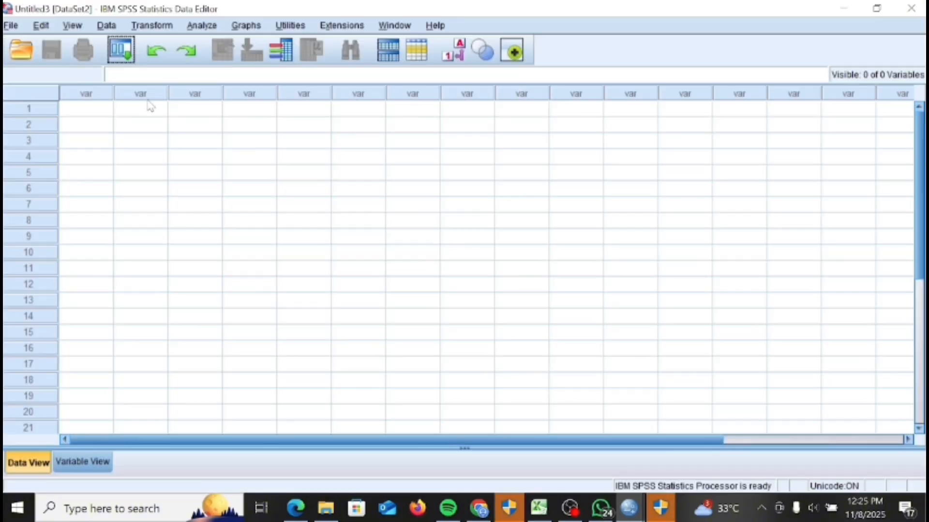
{"action": "left_click", "coordinate": [89, 110]}
{"action": "key", "text": "ctrl+v"}
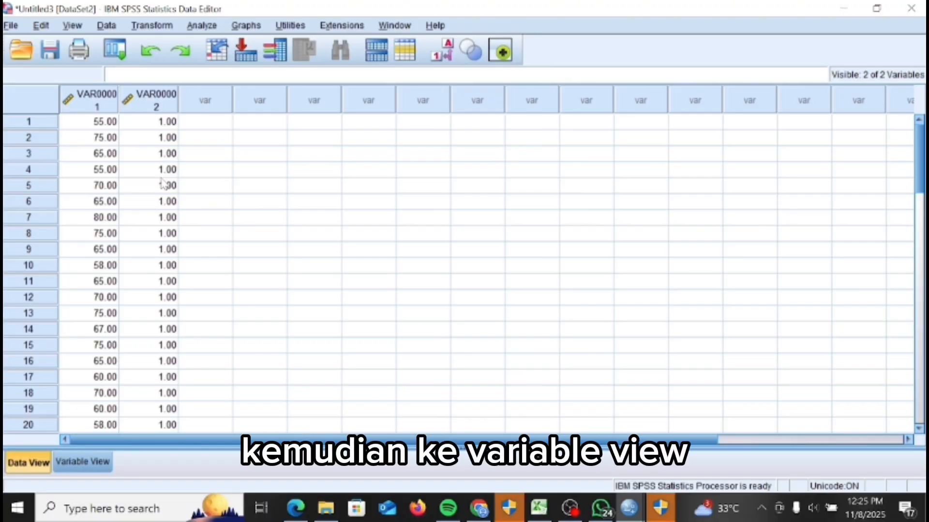
Rename the first variable as hasil and the second variable as kelas.
{"action": "left_click", "coordinate": [76, 462]}
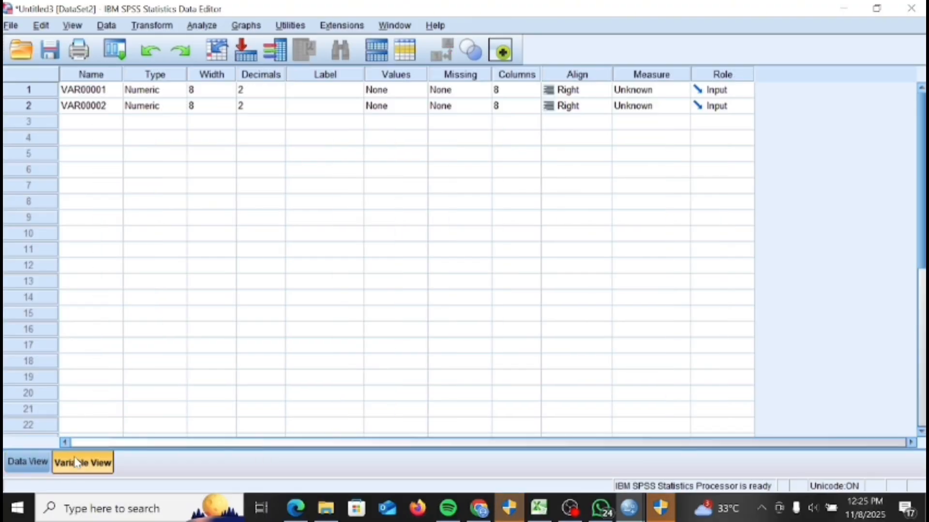
{"action": "left_click", "coordinate": [104, 90]}
{"action": "type", "text": "hasil"}
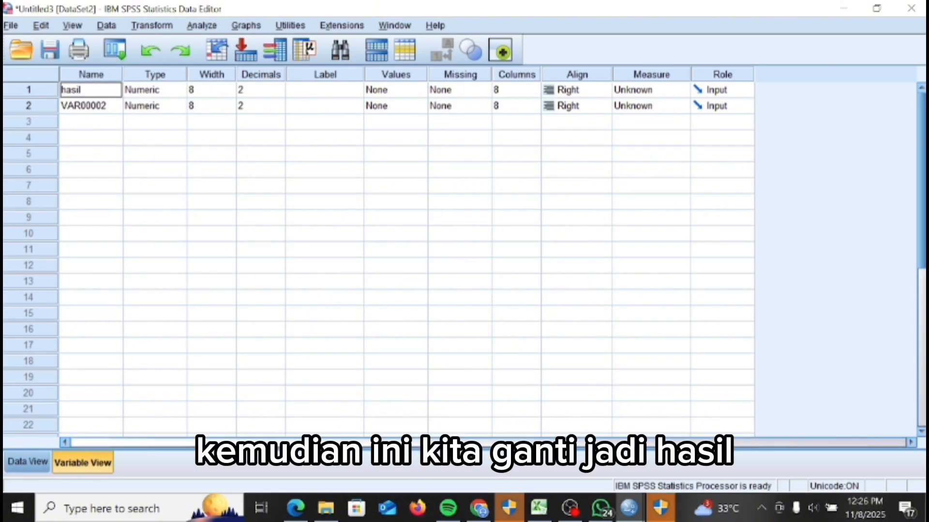
{"action": "left_click", "coordinate": [97, 106]}
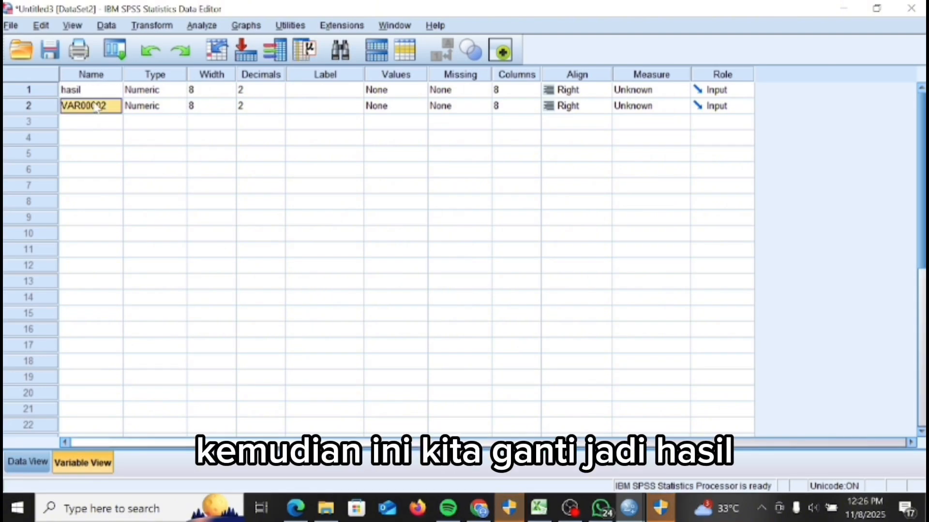
{"action": "type", "text": "kelas"}
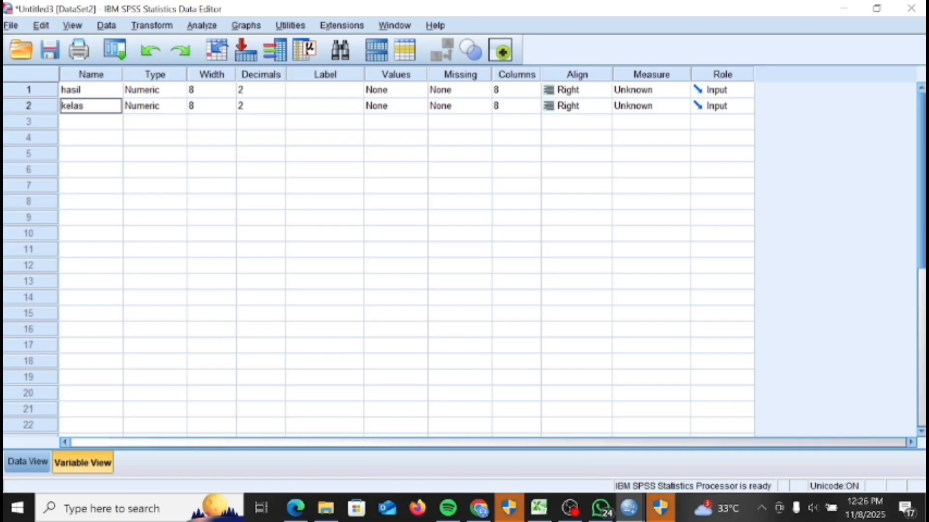
Set the decimals of both hasil and kelas to 0.
{"action": "left_click", "coordinate": [249, 90]}
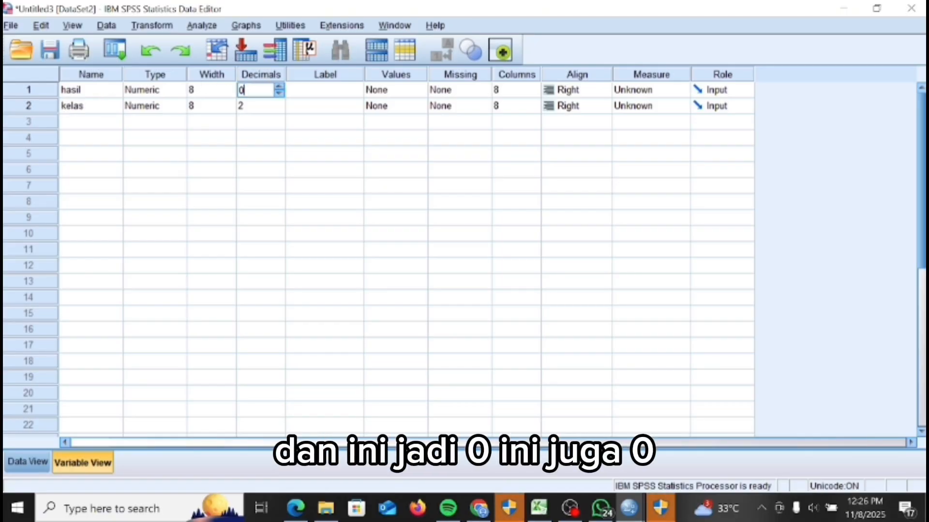
{"action": "type", "text": "0"}
{"action": "left_click", "coordinate": [249, 108]}
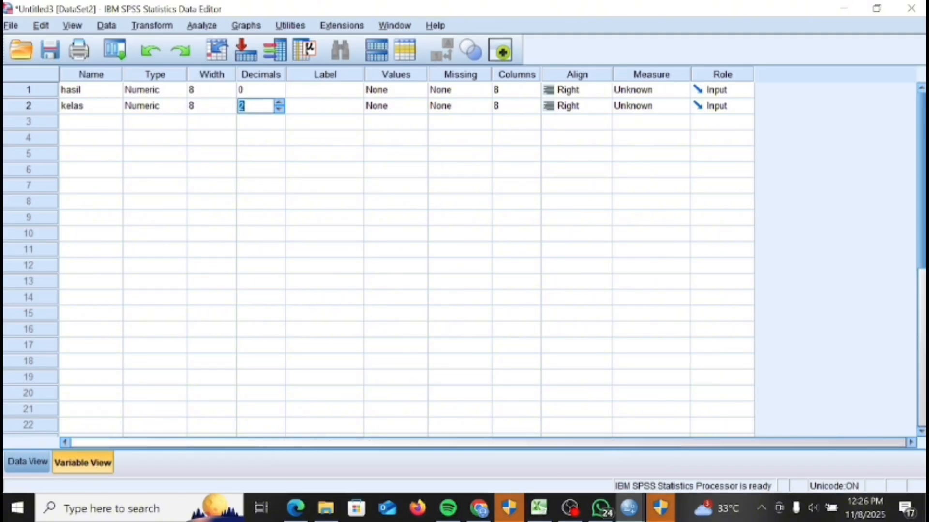
{"action": "type", "text": "0"}
Give the hasil variable the label "hasil belajar agama".
{"action": "left_click", "coordinate": [318, 93]}
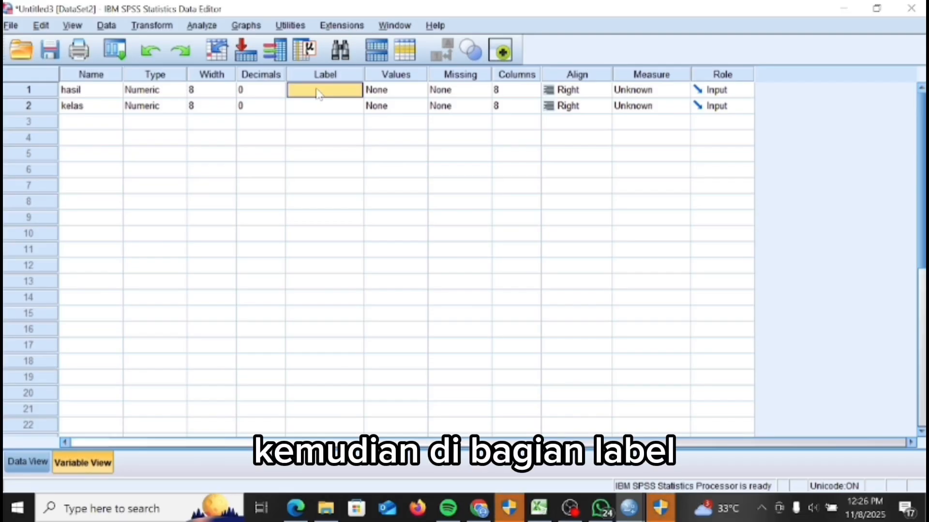
{"action": "type", "text": "ha"}
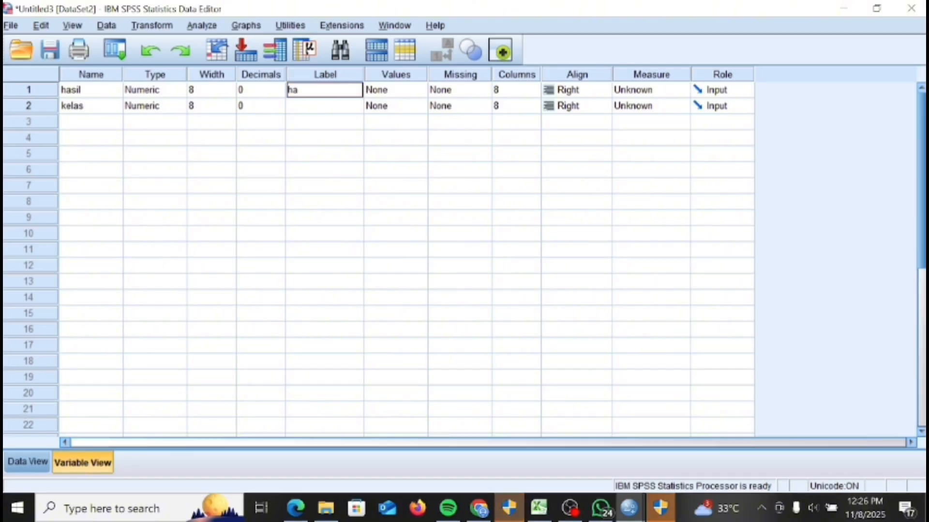
{"action": "type", "text": "sil be"}
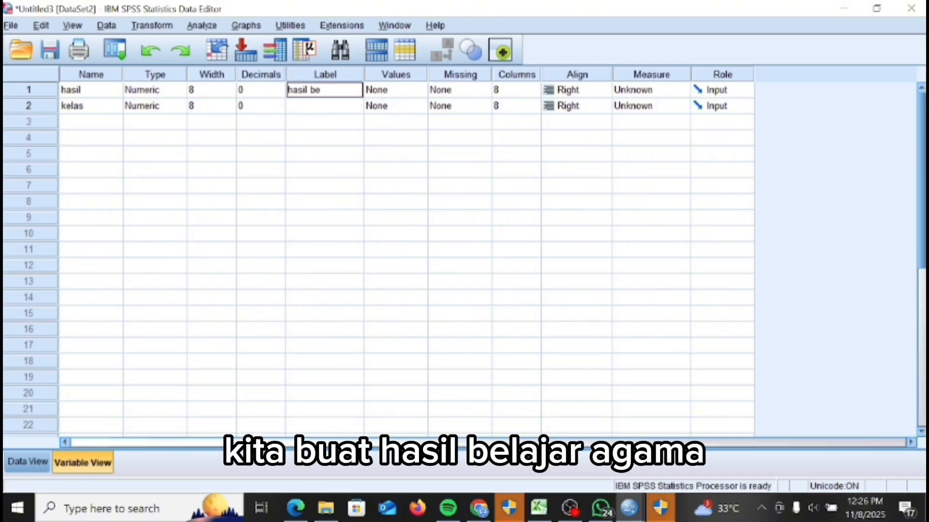
{"action": "type", "text": "lajar"}
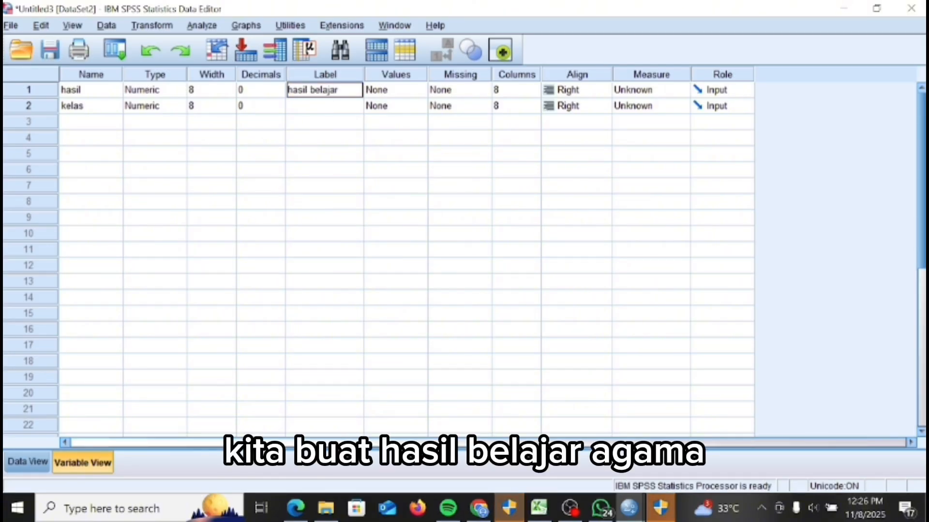
{"action": "type", "text": " agama"}
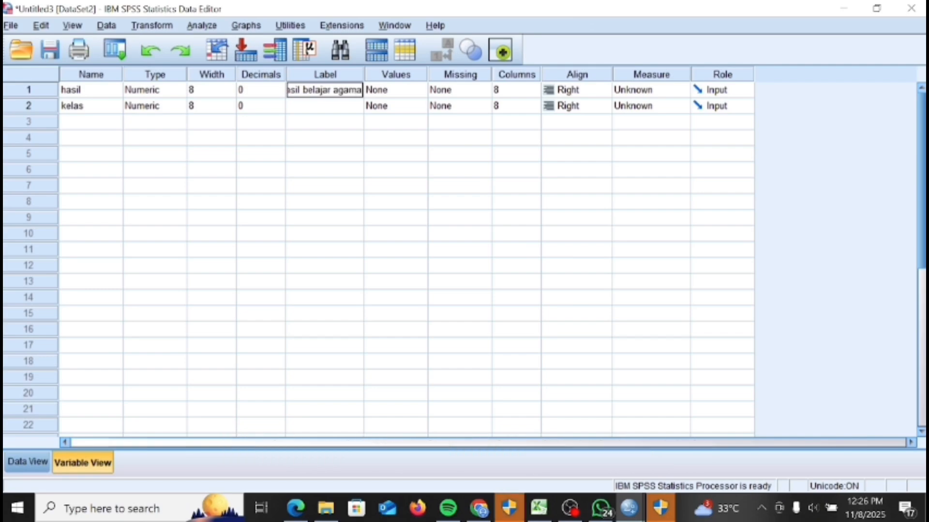
{"action": "left_click", "coordinate": [320, 107]}
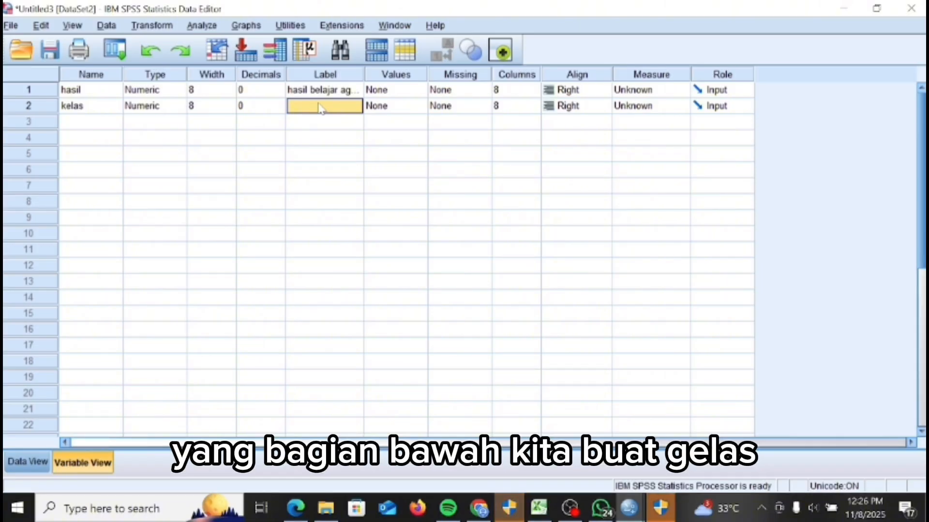
Give the kelas variable the label "kelas" and add the value label 1 = "kelas A" to it.
{"action": "type", "text": "kelas"}
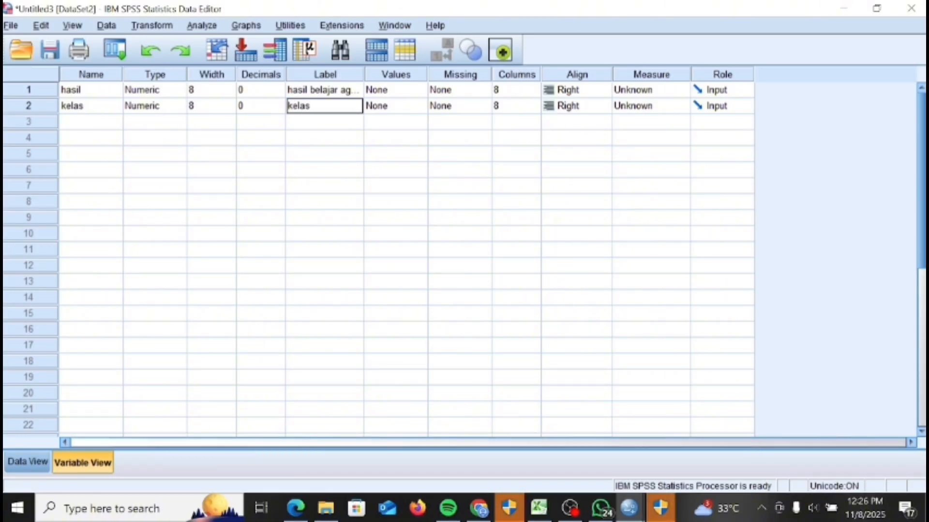
{"action": "left_click", "coordinate": [392, 91]}
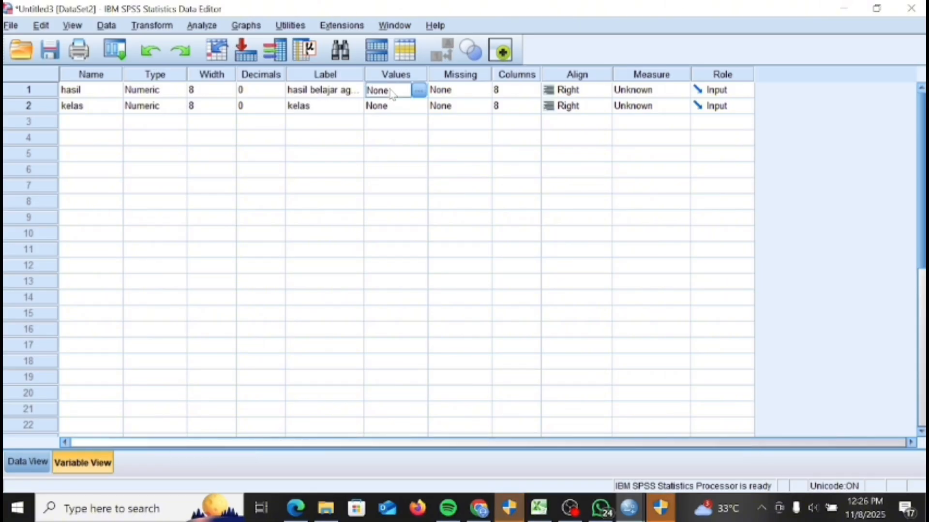
{"action": "left_click", "coordinate": [401, 106]}
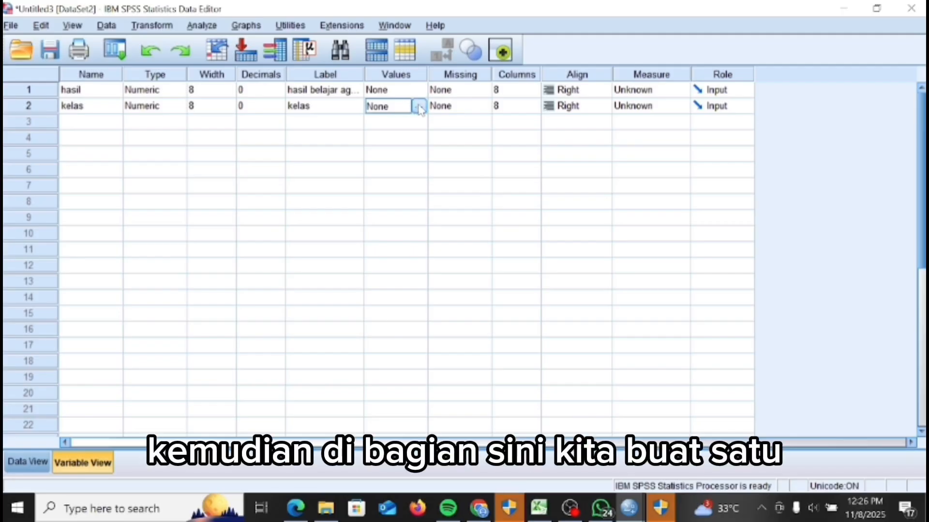
{"action": "left_click", "coordinate": [419, 107]}
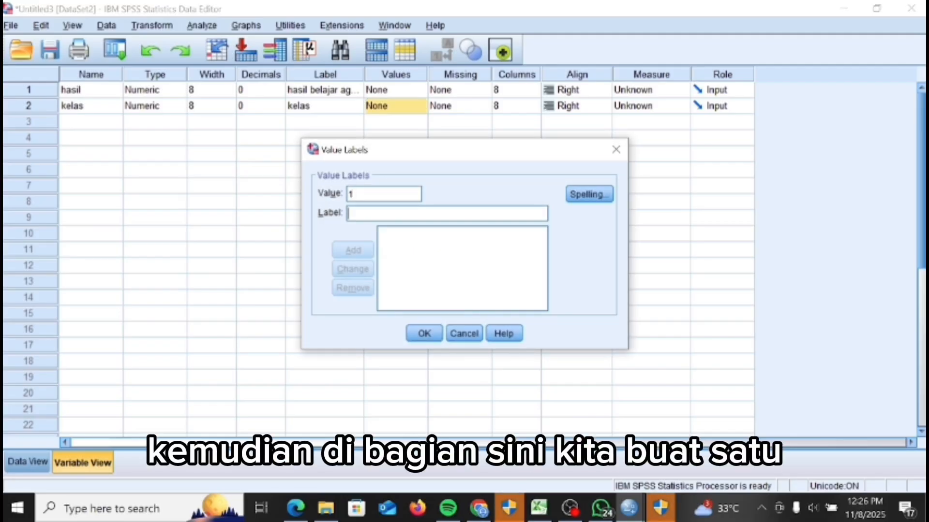
{"action": "type", "text": "kelas A"}
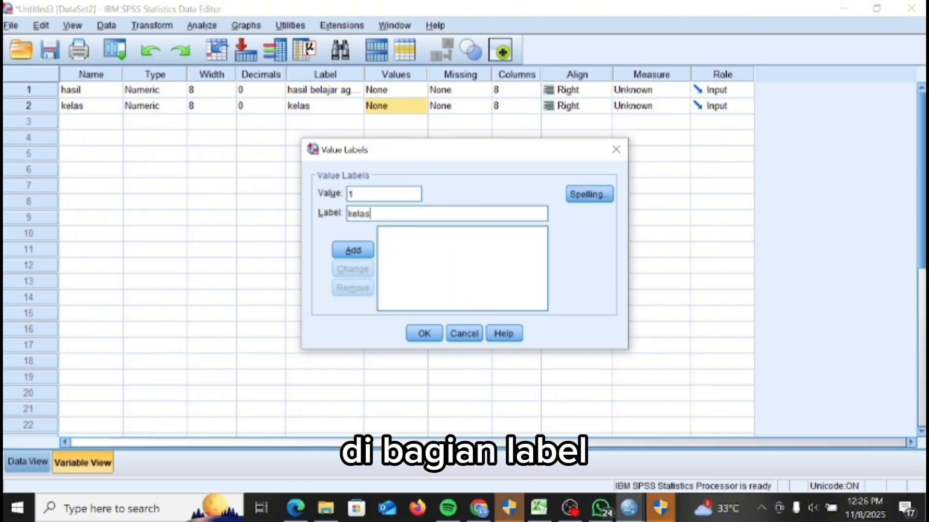
{"action": "left_click", "coordinate": [364, 253]}
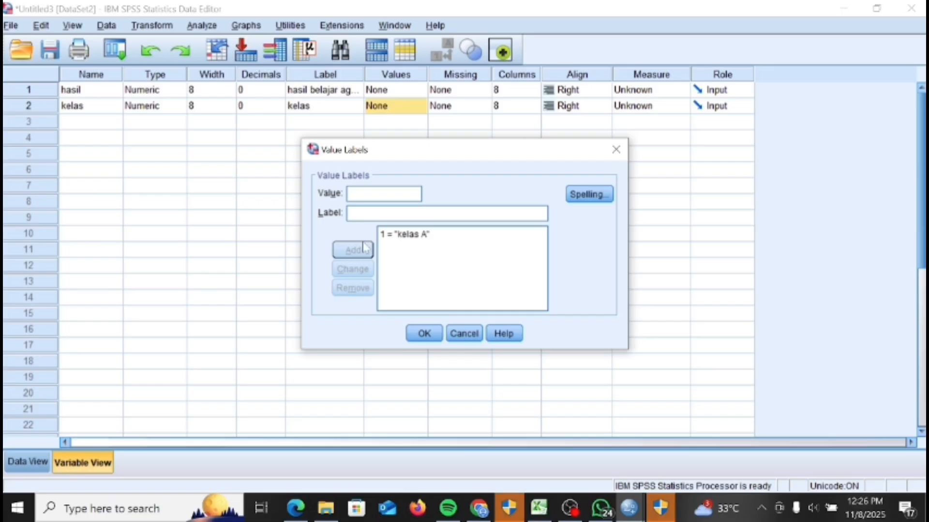
Add the value label 2 = "kelas B" to the kelas variable and apply the value labels.
{"action": "type", "text": "2"}
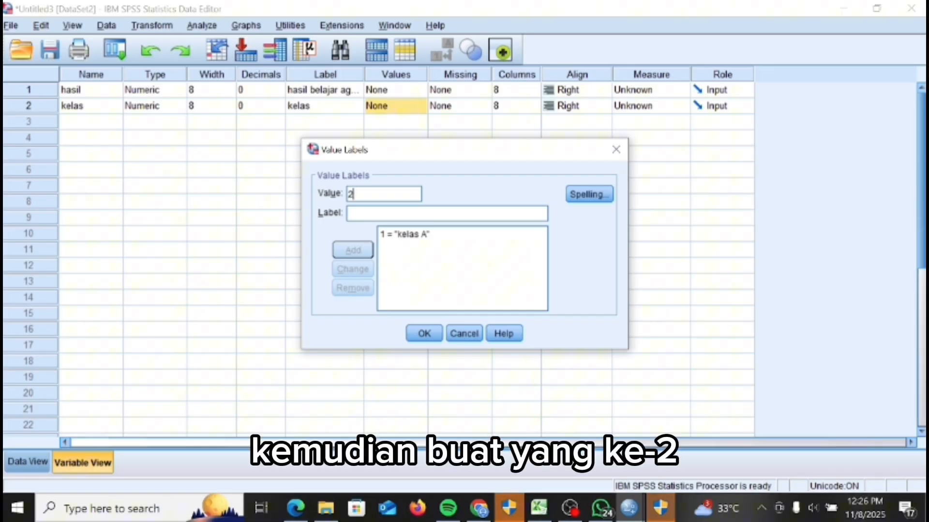
{"action": "left_click", "coordinate": [351, 213]}
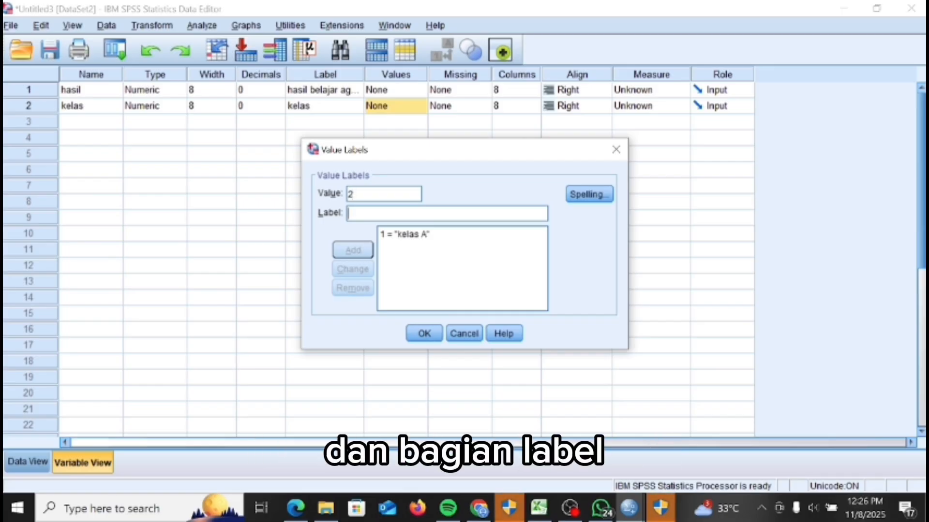
{"action": "type", "text": "kelas B"}
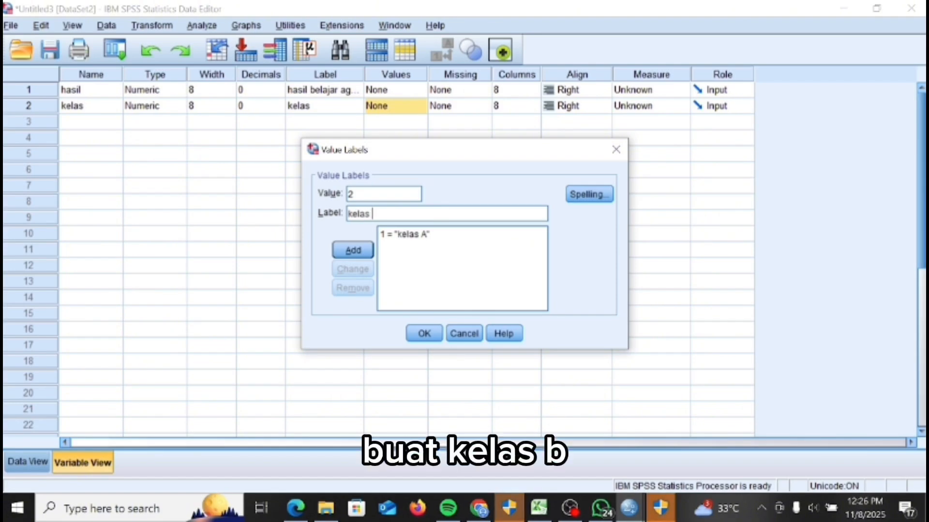
{"action": "left_click", "coordinate": [356, 252]}
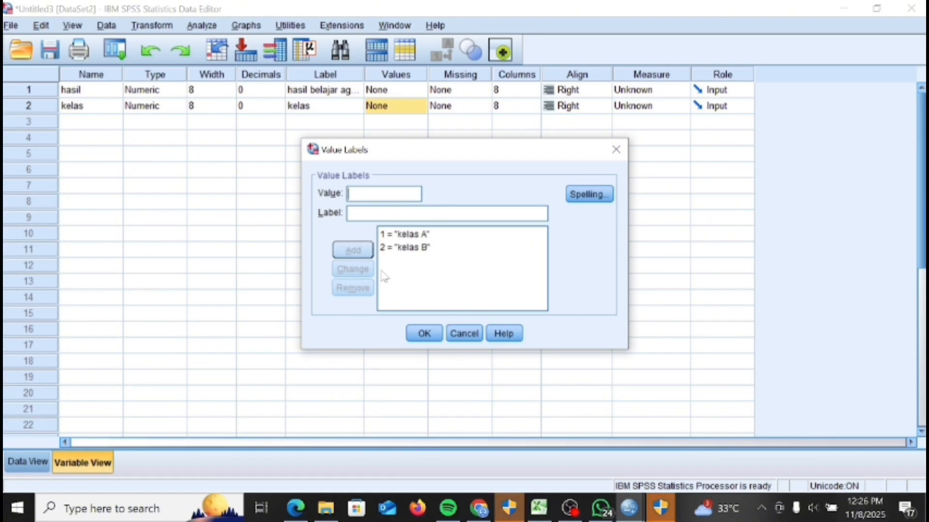
{"action": "left_click", "coordinate": [424, 333]}
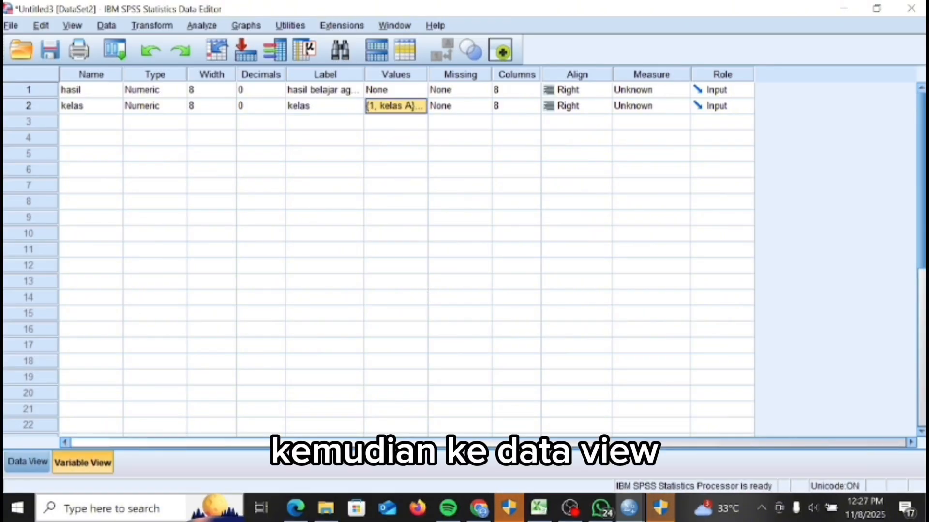
Set up a One-Way ANOVA with hasil belajar agama as the dependent variable and kelas as the factor.
{"action": "left_click", "coordinate": [27, 462]}
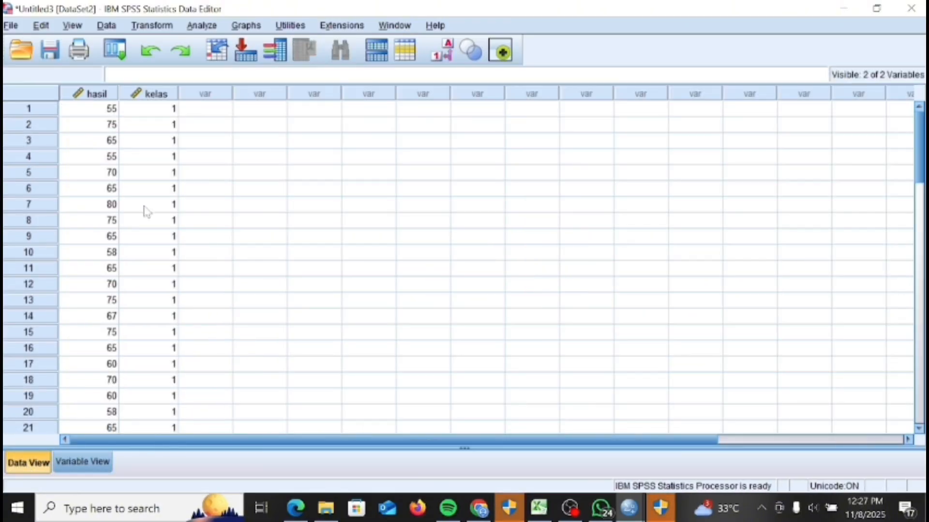
{"action": "left_click", "coordinate": [209, 26]}
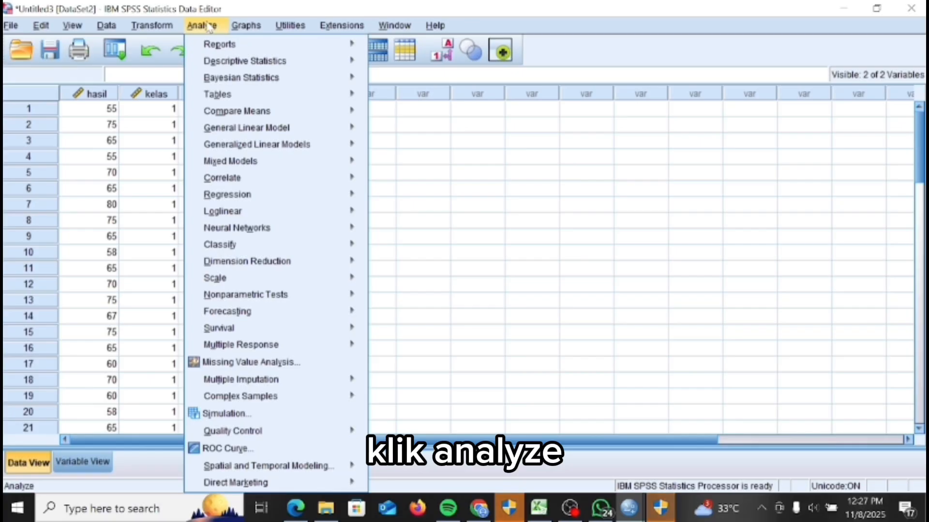
{"action": "mouse_move", "coordinate": [231, 114]}
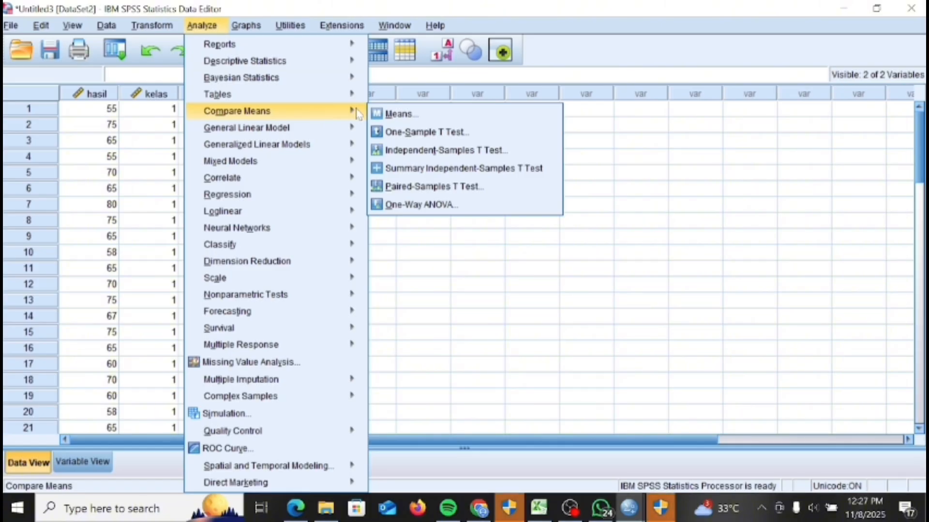
{"action": "left_click", "coordinate": [419, 205]}
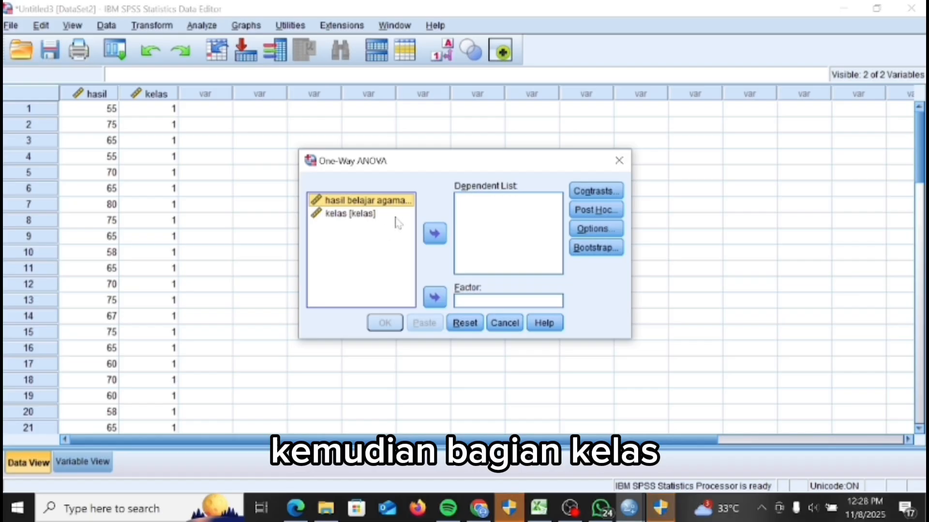
{"action": "left_click", "coordinate": [435, 235]}
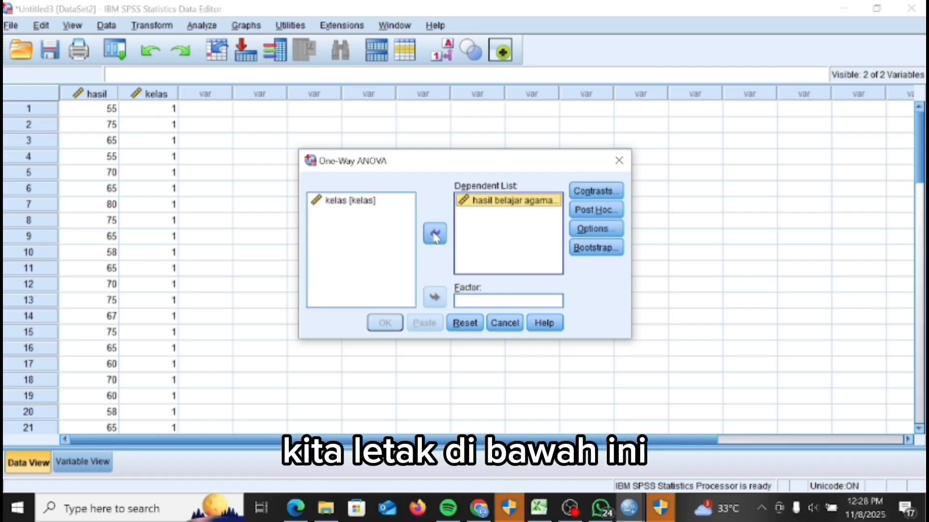
{"action": "left_click", "coordinate": [370, 202]}
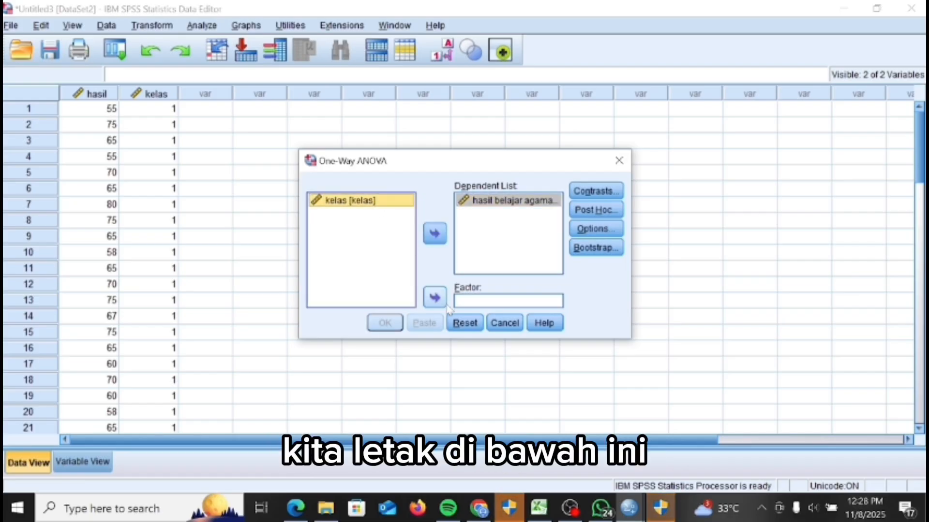
{"action": "left_click", "coordinate": [435, 297]}
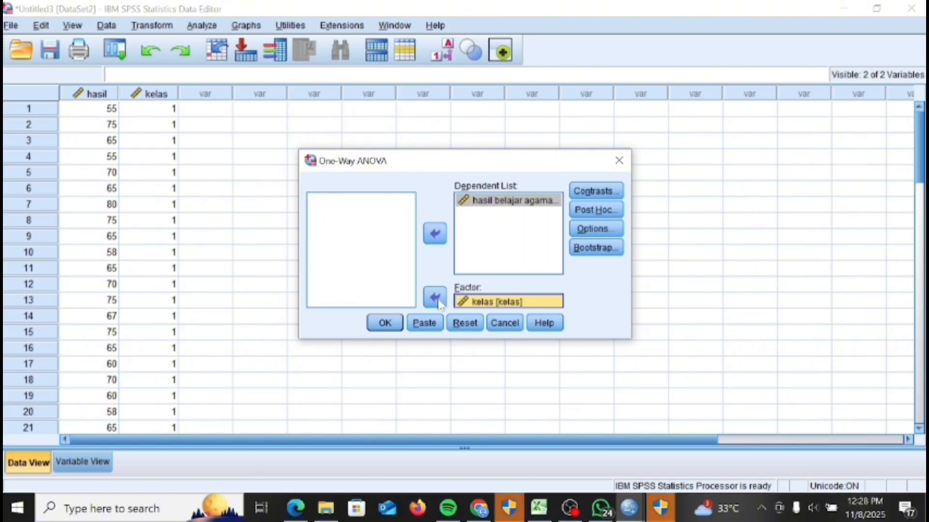
Include the homogeneity of variance test in the One-Way ANOVA and run the analysis.
{"action": "left_click", "coordinate": [591, 230]}
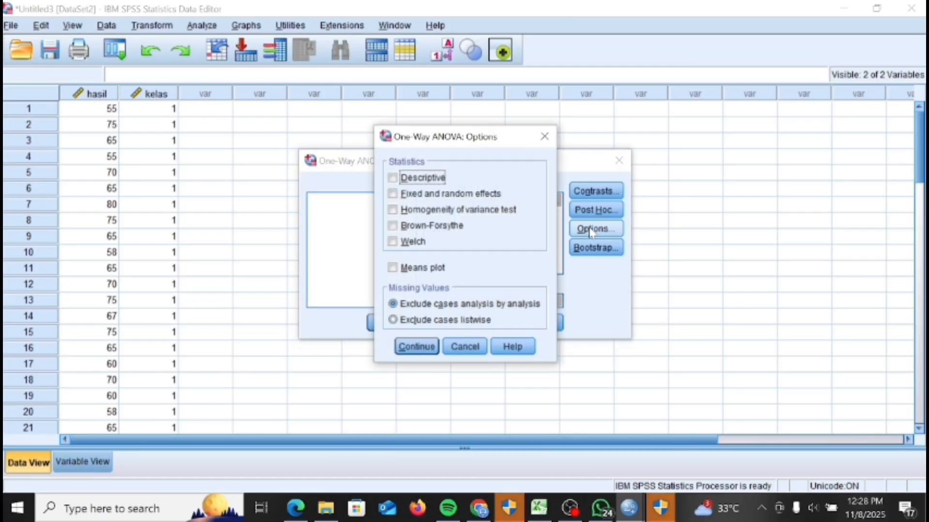
{"action": "left_click", "coordinate": [393, 212]}
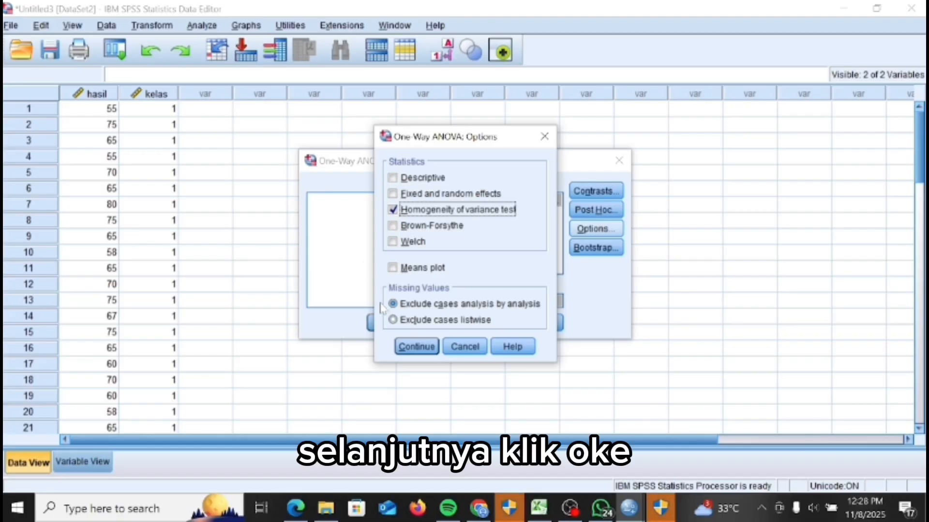
{"action": "left_click", "coordinate": [416, 346]}
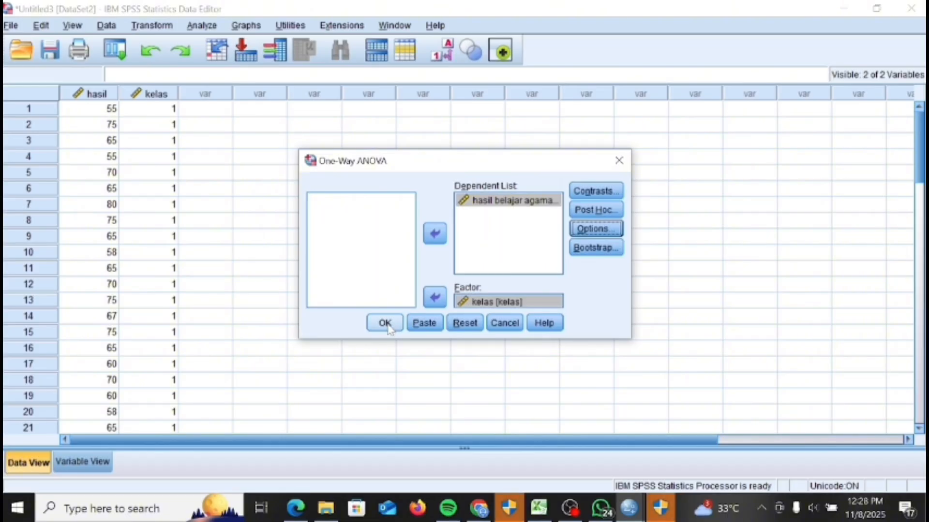
{"action": "left_click", "coordinate": [386, 324]}
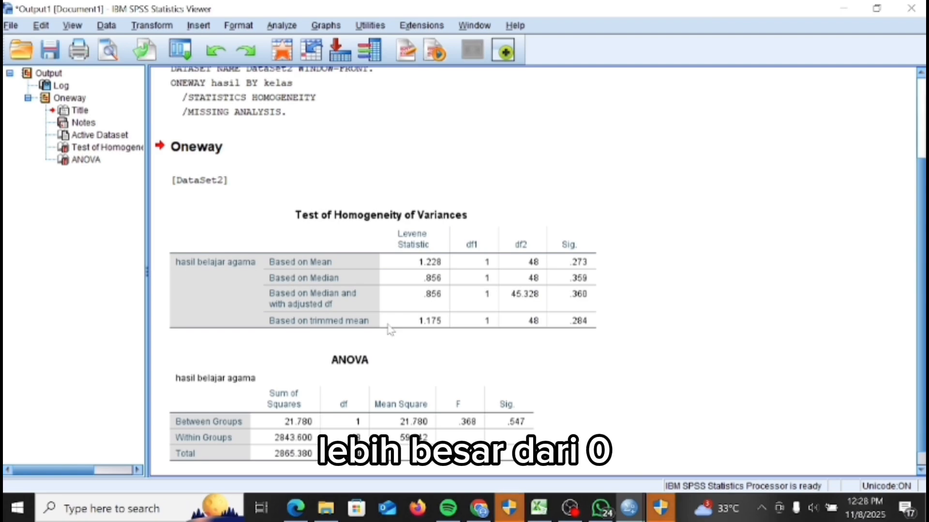
{"action": "left_click", "coordinate": [380, 309]}
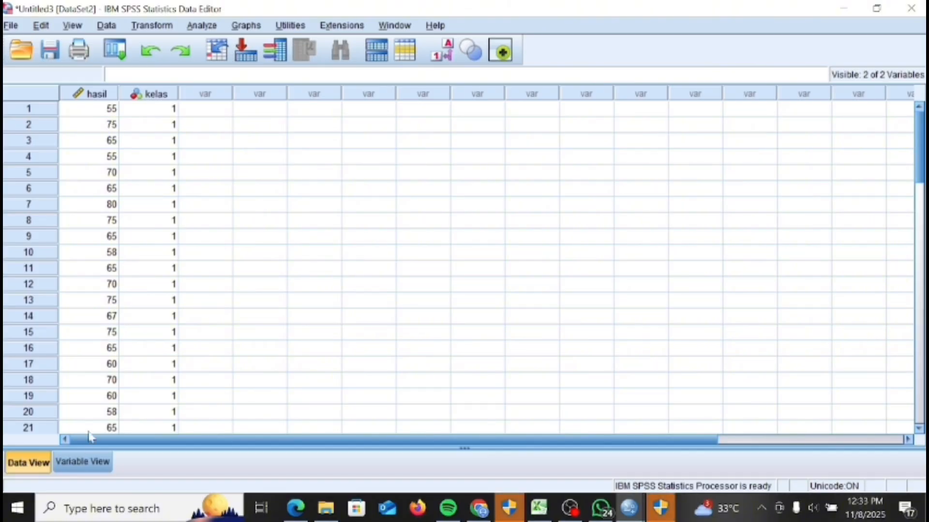
Run a linear regression with kelas as the dependent variable and hasil belajar agama as the independent variable.
{"action": "left_click", "coordinate": [86, 464]}
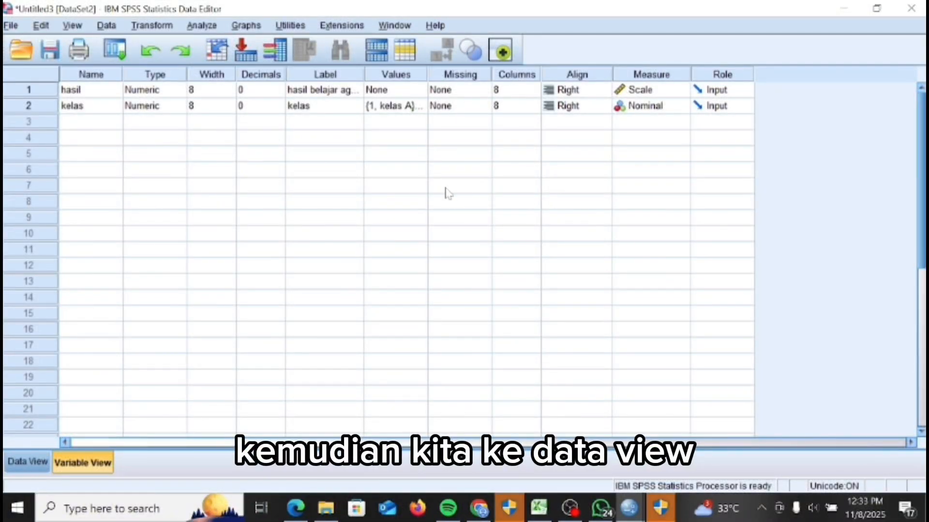
{"action": "left_click", "coordinate": [28, 462]}
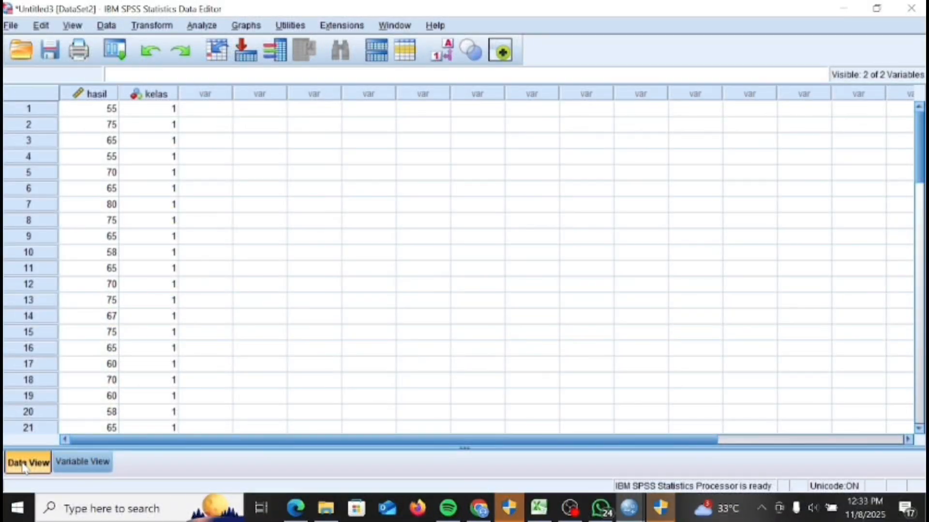
{"action": "left_click", "coordinate": [202, 26]}
{"action": "mouse_move", "coordinate": [219, 94]}
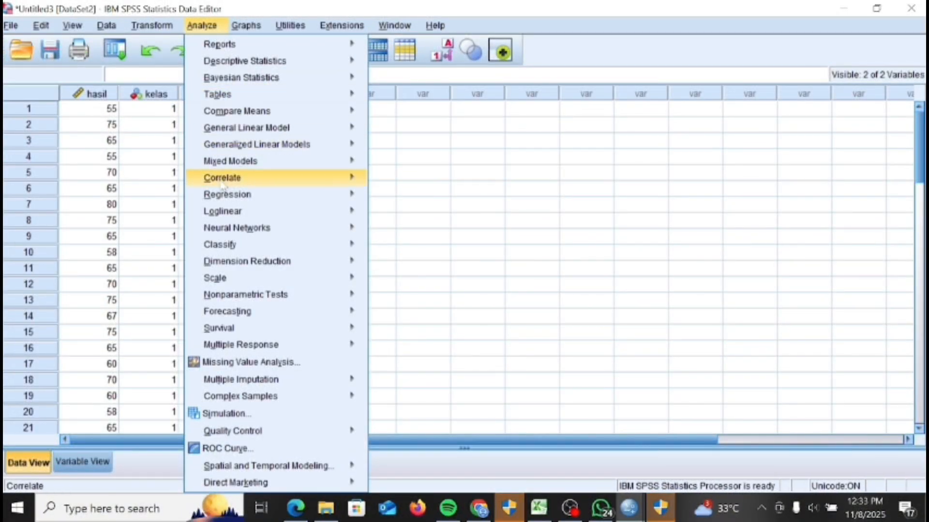
{"action": "mouse_move", "coordinate": [225, 199]}
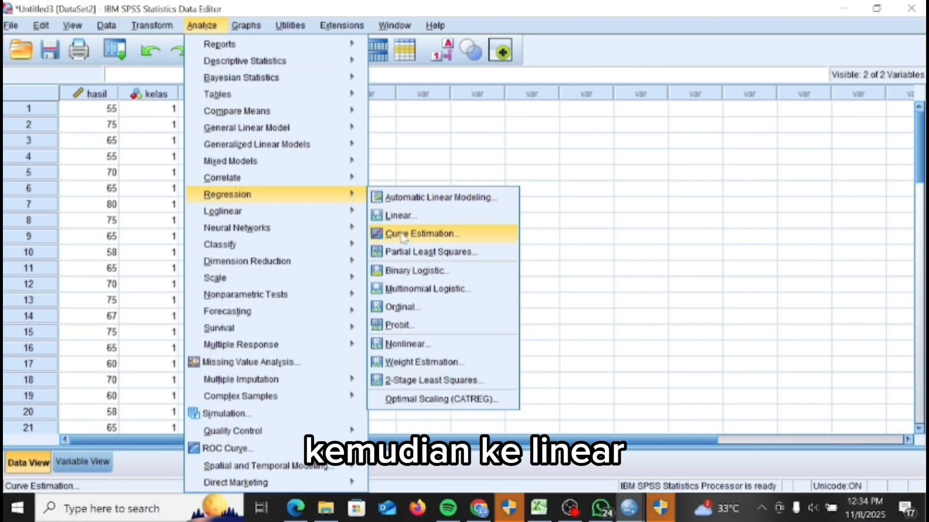
{"action": "left_click", "coordinate": [402, 216]}
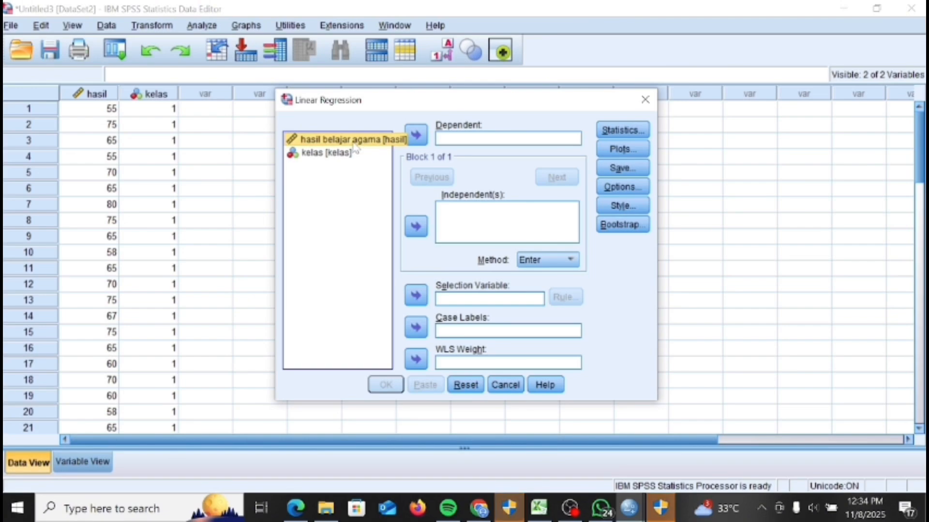
{"action": "left_click", "coordinate": [416, 226]}
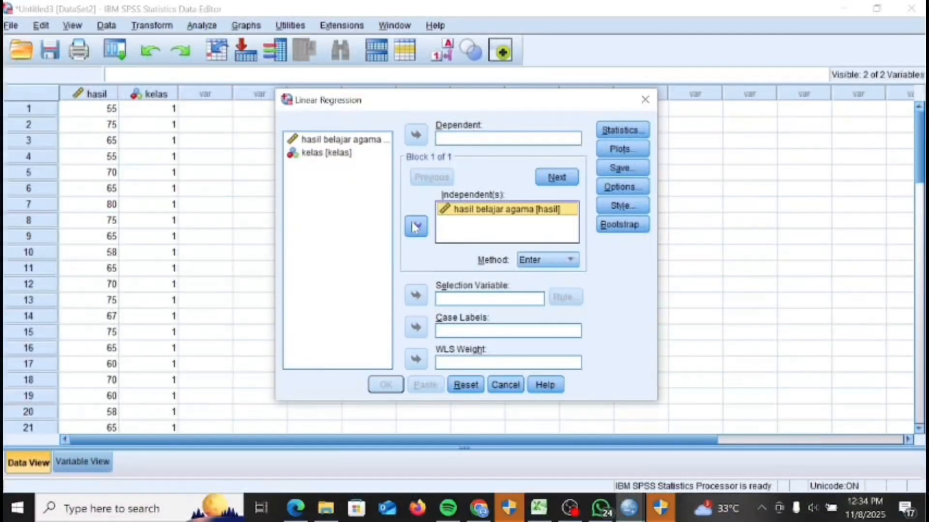
{"action": "left_click", "coordinate": [416, 136]}
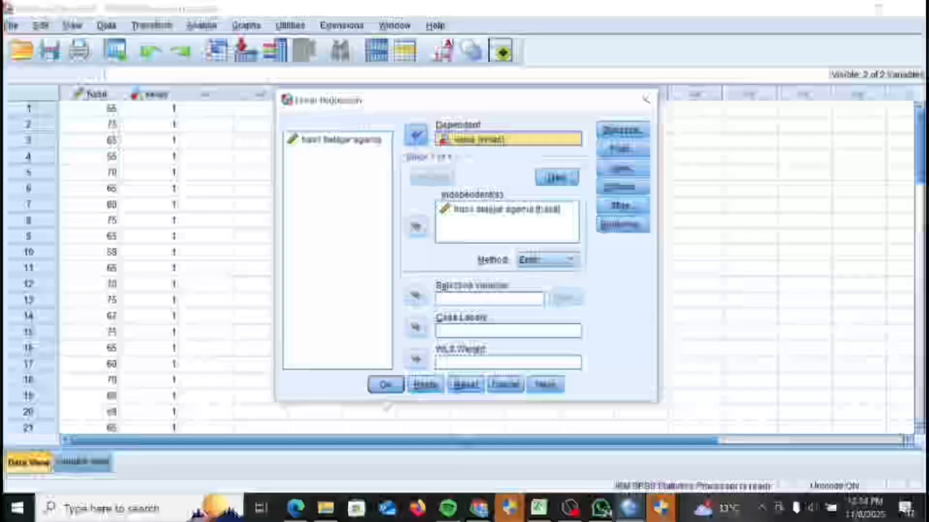
{"action": "left_click", "coordinate": [386, 385]}
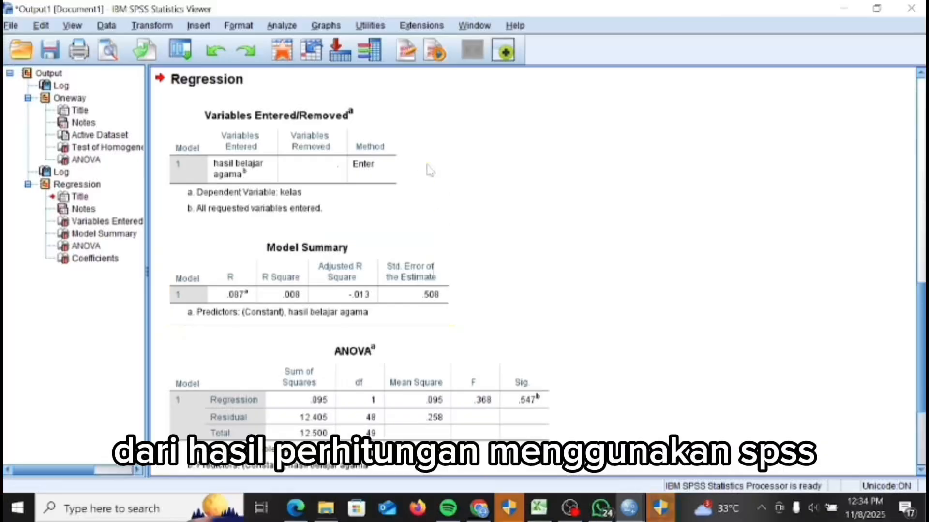
Examine the Model Summary, ANOVA and Coefficients tables of the regression output for the F, t and significance values.
{"action": "scroll", "coordinate": [420, 166], "scroll_direction": "down", "scroll_amount": 3}
{"action": "scroll", "coordinate": [420, 166], "scroll_direction": "down", "scroll_amount": 1}
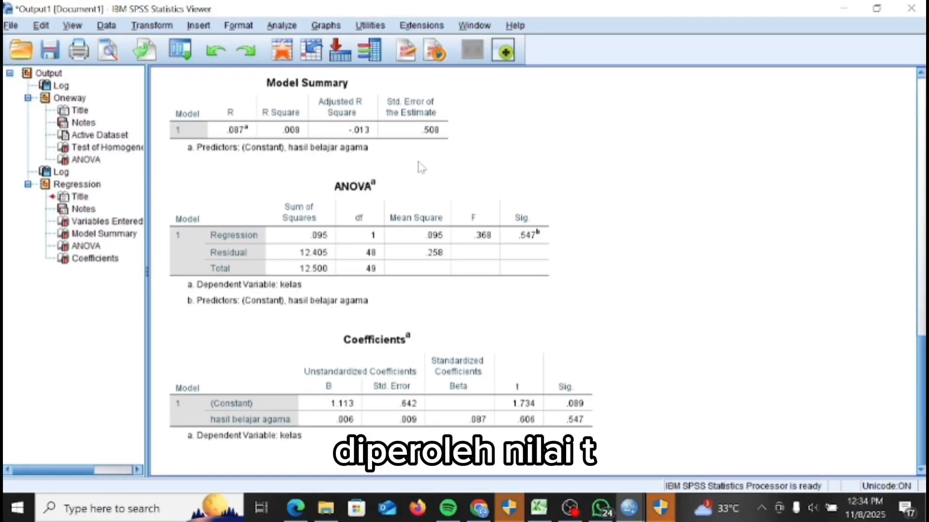
{"action": "scroll", "coordinate": [420, 167], "scroll_direction": "up", "scroll_amount": 7}
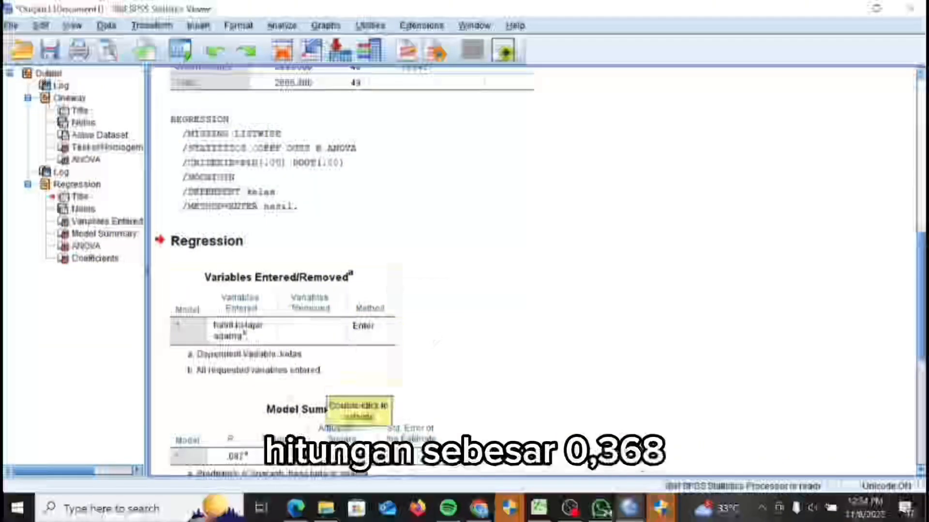
{"action": "scroll", "coordinate": [441, 321], "scroll_direction": "down", "scroll_amount": 1}
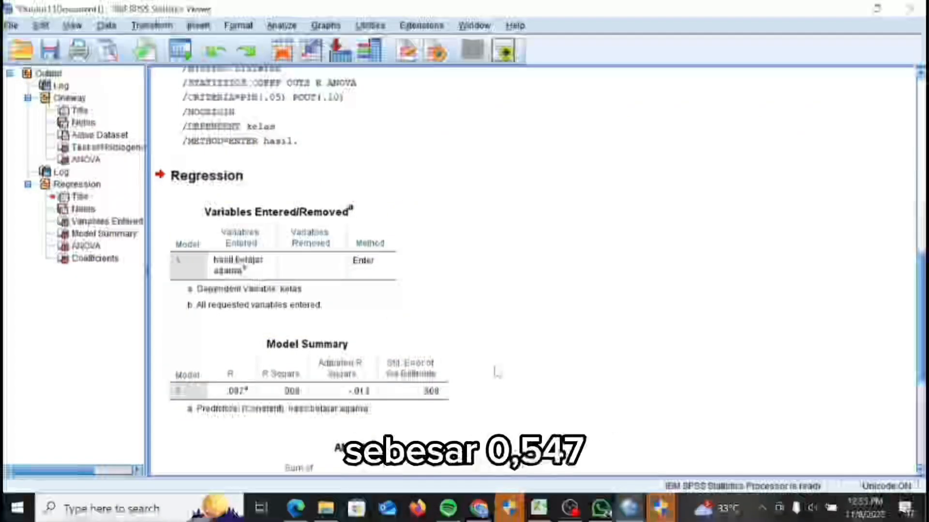
{"action": "scroll", "coordinate": [497, 372], "scroll_direction": "down", "scroll_amount": 3}
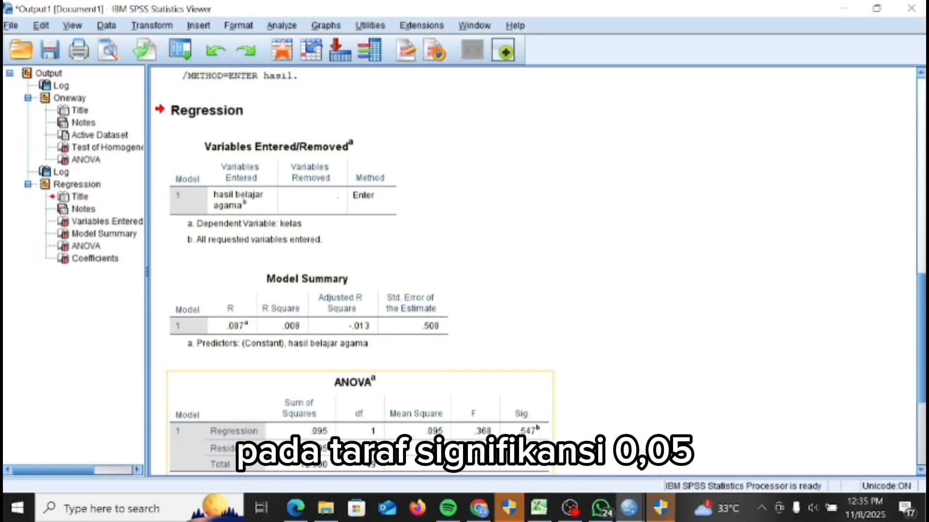
{"action": "scroll", "coordinate": [415, 363], "scroll_direction": "down", "scroll_amount": 3}
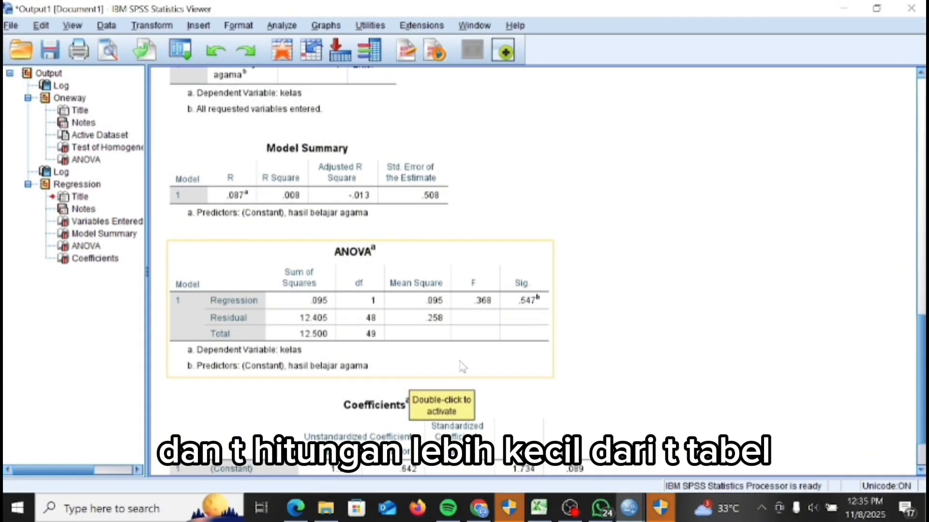
{"action": "scroll", "coordinate": [465, 367], "scroll_direction": "down", "scroll_amount": 3}
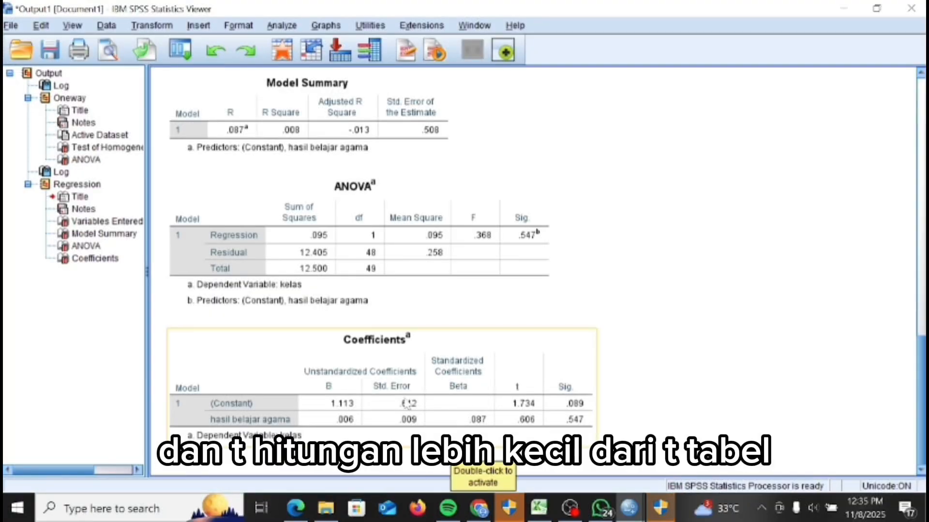